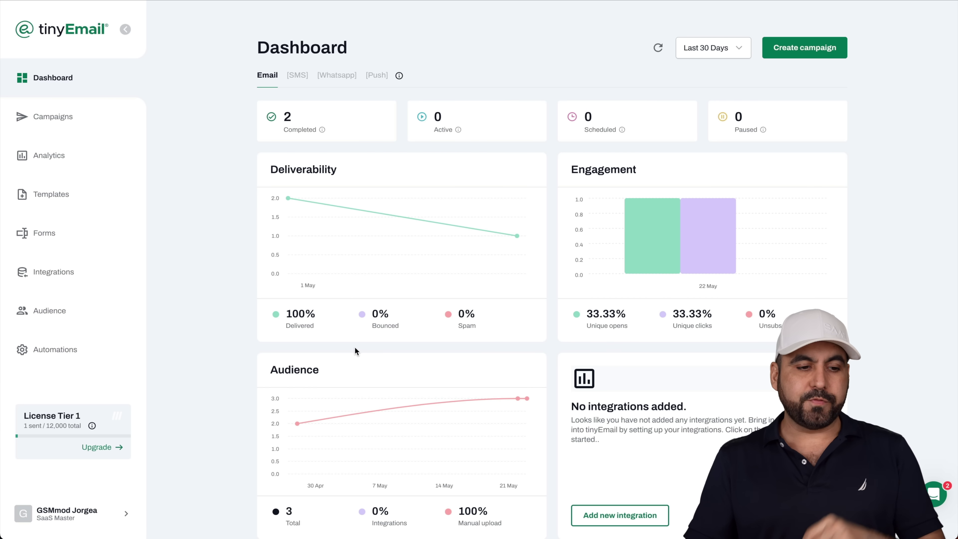
# - Browse the eCommerce integrations listed on the Integrations page
pyautogui.click(61, 278)
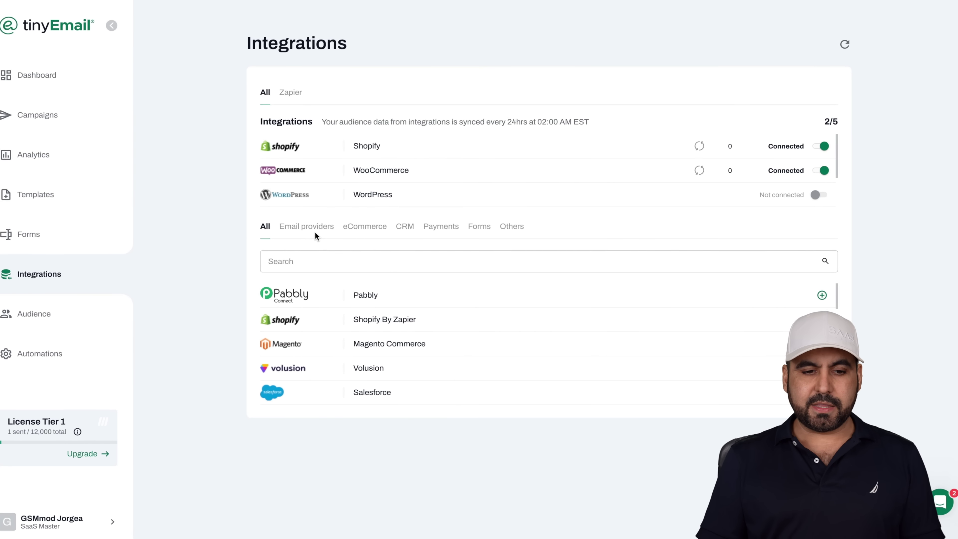
pyautogui.click(365, 226)
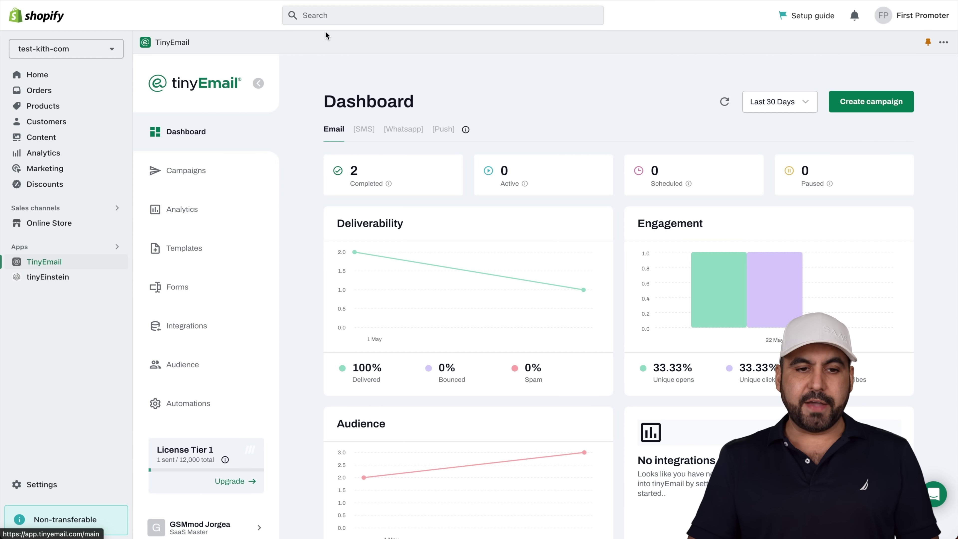
pyautogui.click(329, 22)
pyautogui.write('tiny')
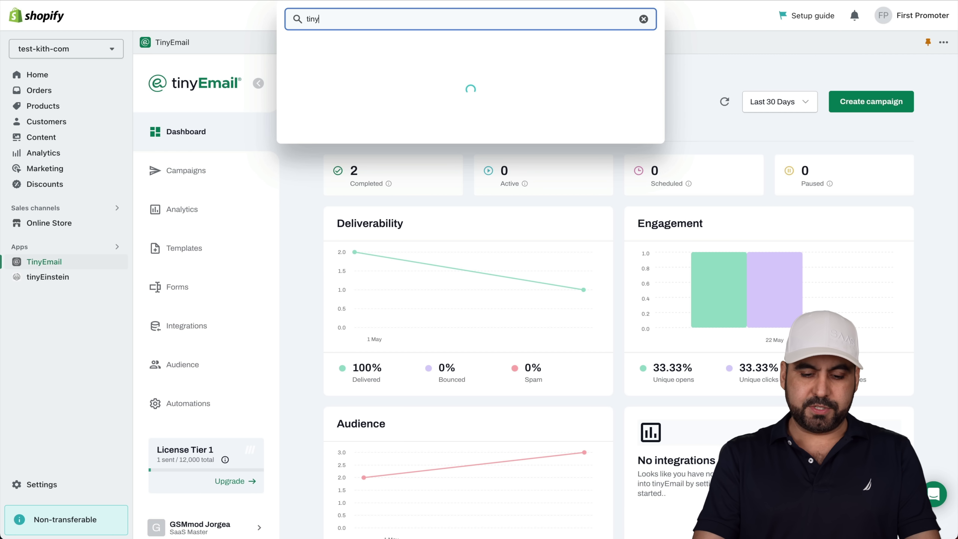
pyautogui.write('email')
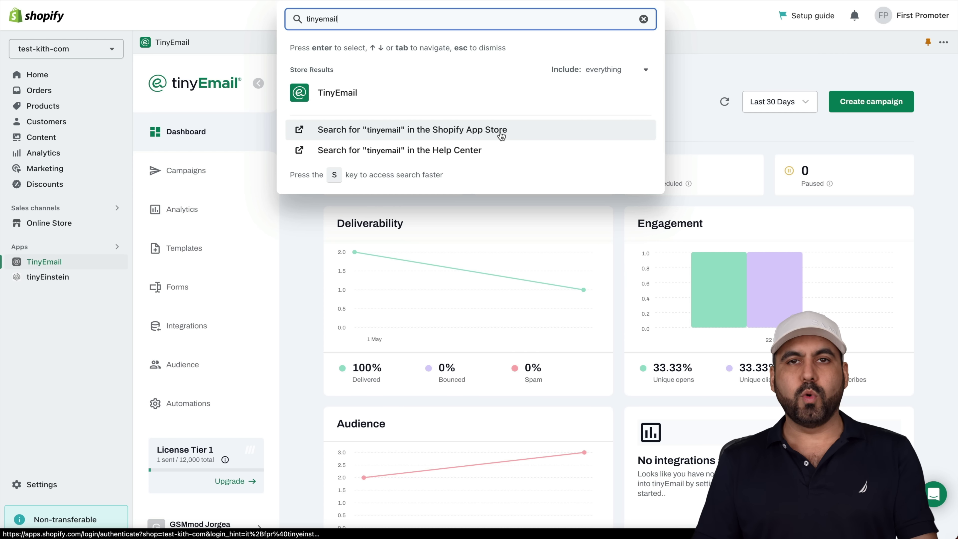
pyautogui.click(627, 102)
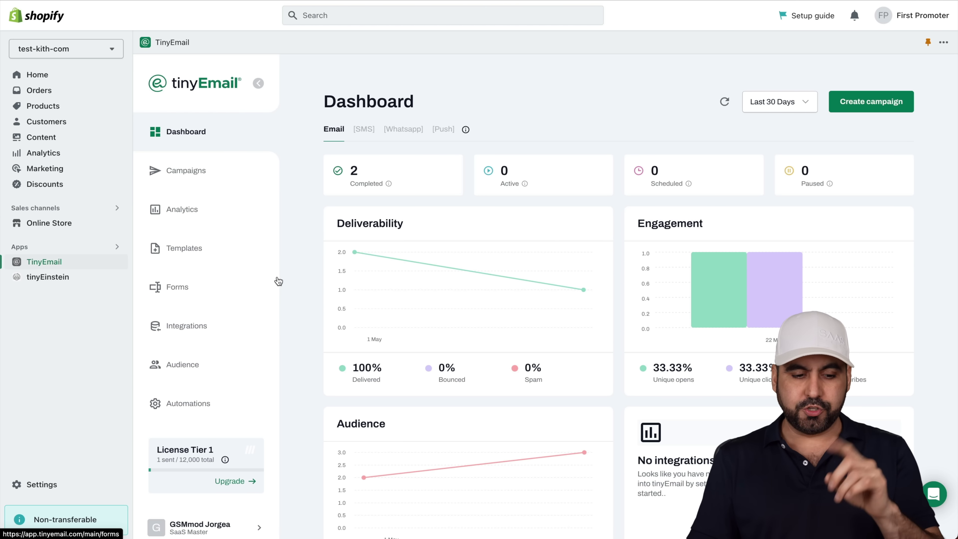
# - Open the My Account Brand kit to view the SAAS Master logo, #0068be colours and social links
pyautogui.scroll(-2, 271, 364)
pyautogui.click(218, 512)
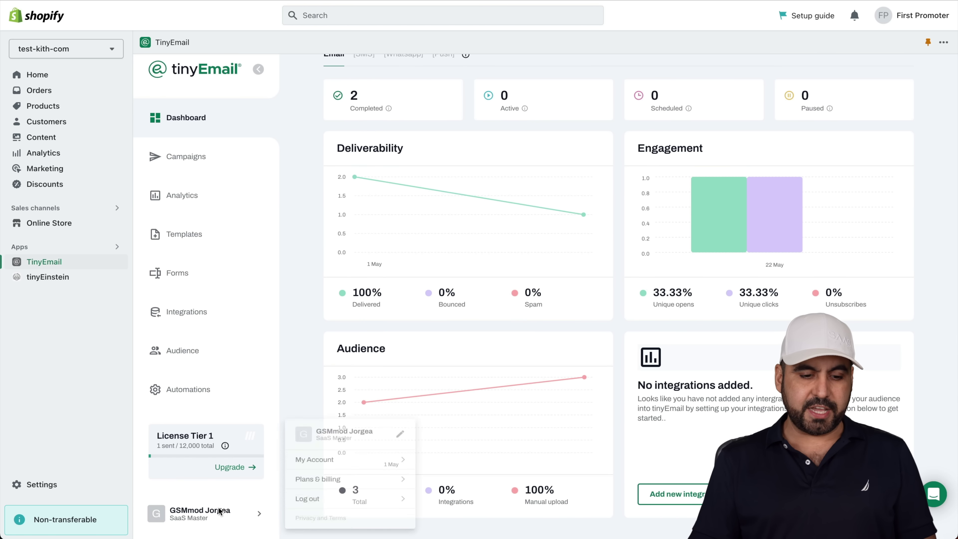
pyautogui.click(328, 456)
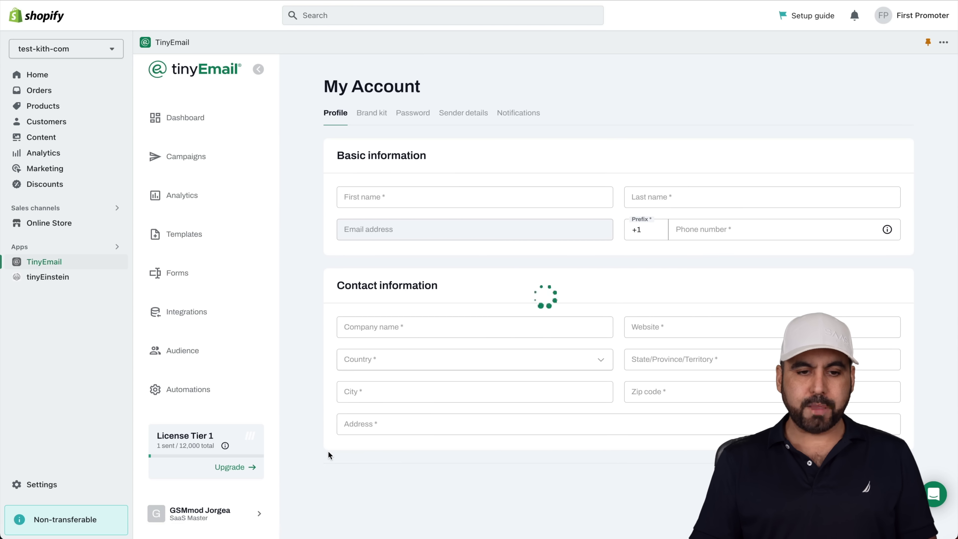
pyautogui.click(381, 113)
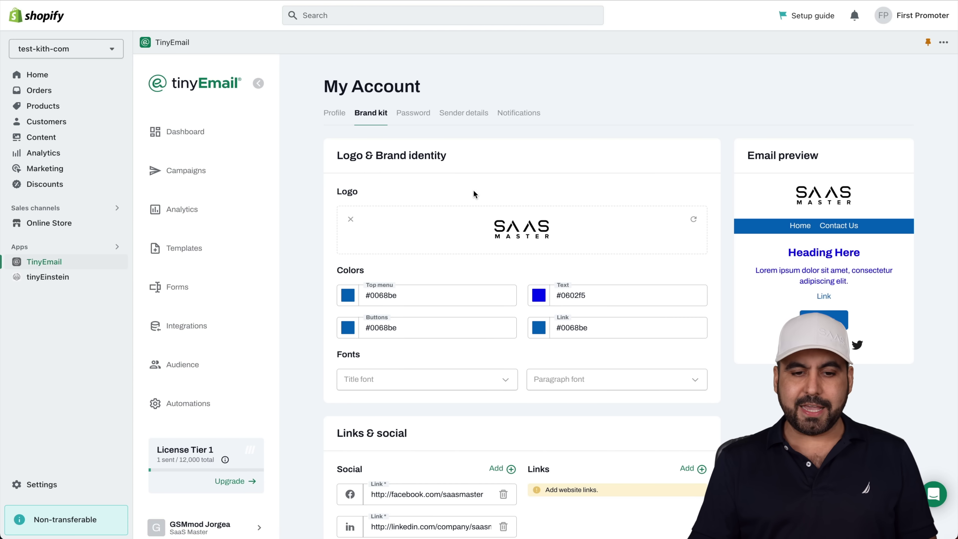
pyautogui.scroll(-2, 527, 191)
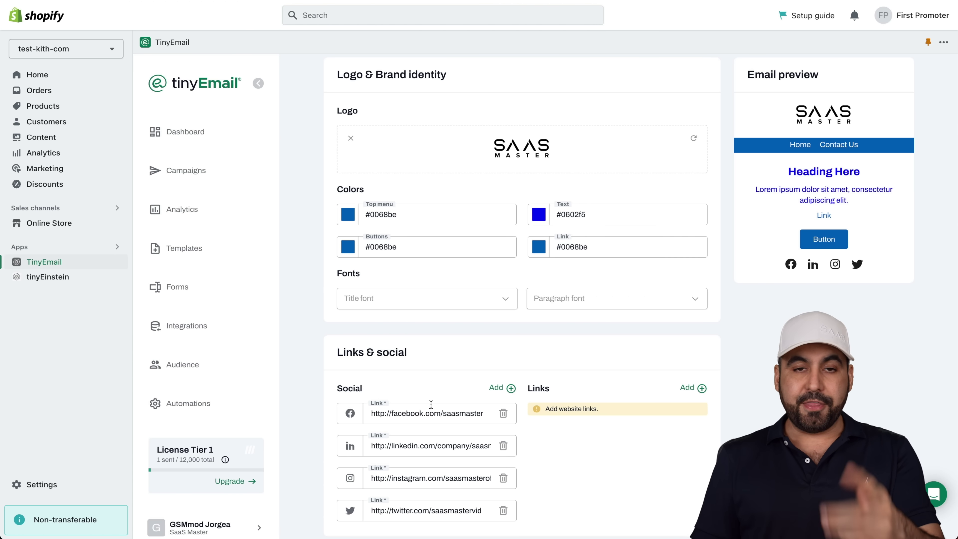
# - Scroll through the Staff picks, Branded and Basic email templates, then go to Automations
pyautogui.click(176, 254)
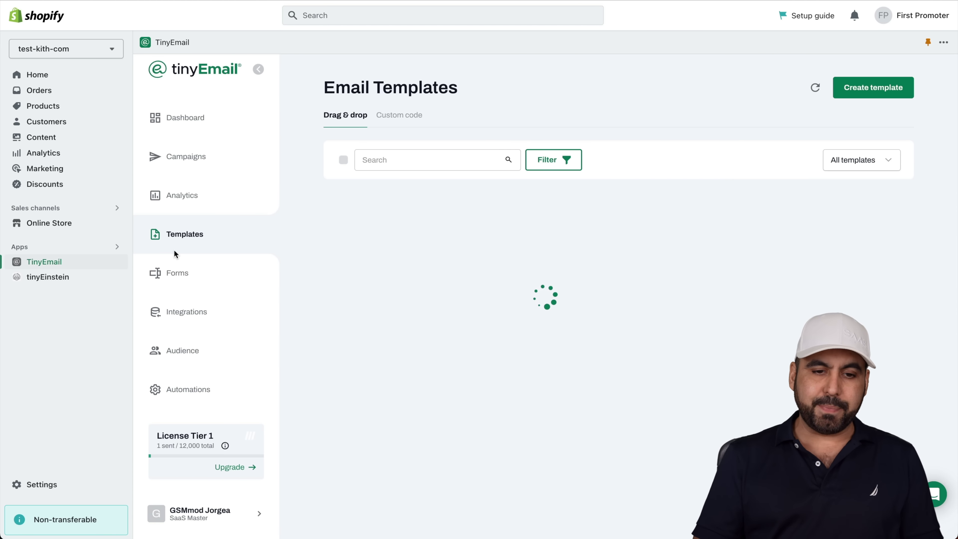
pyautogui.scroll(-3, 423, 191)
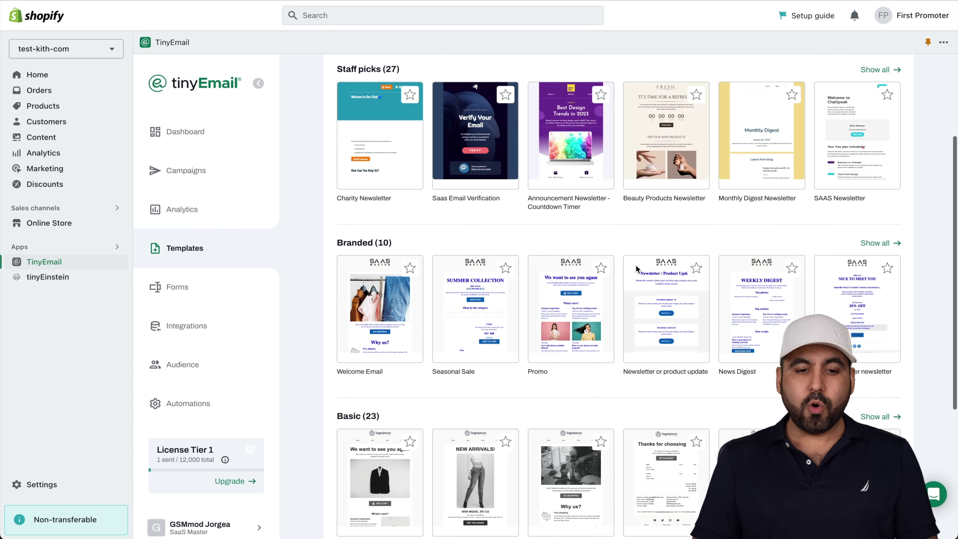
pyautogui.scroll(-1, 472, 247)
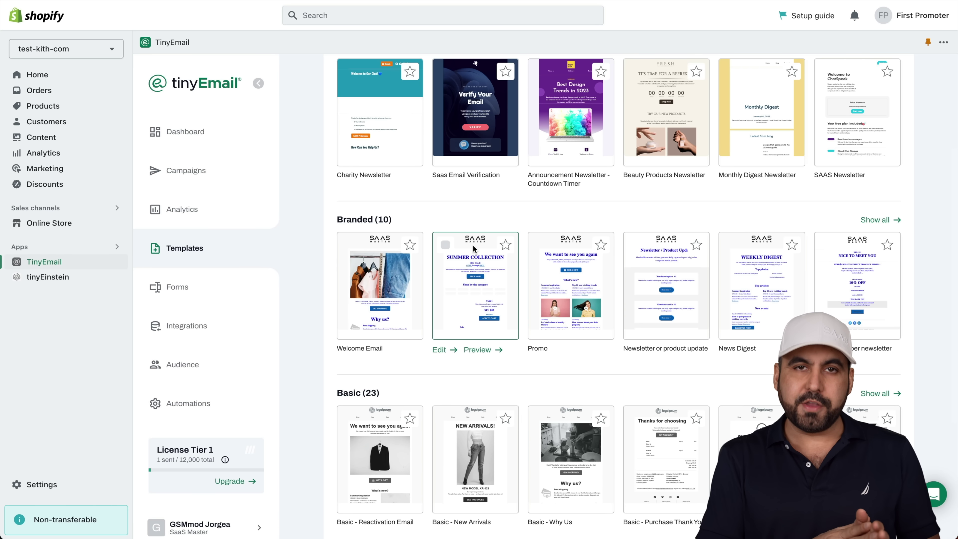
pyautogui.scroll(2, 473, 245)
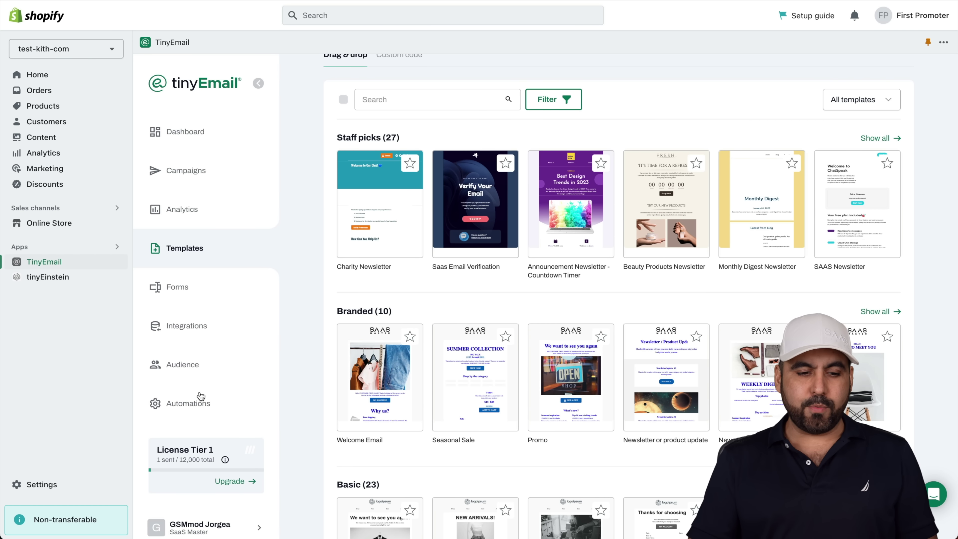
pyautogui.click(201, 404)
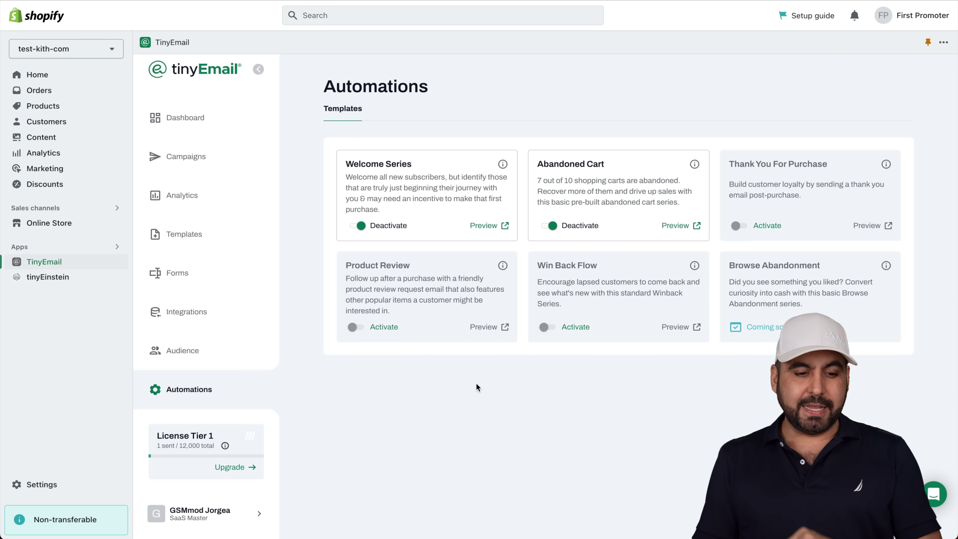
pyautogui.click(206, 275)
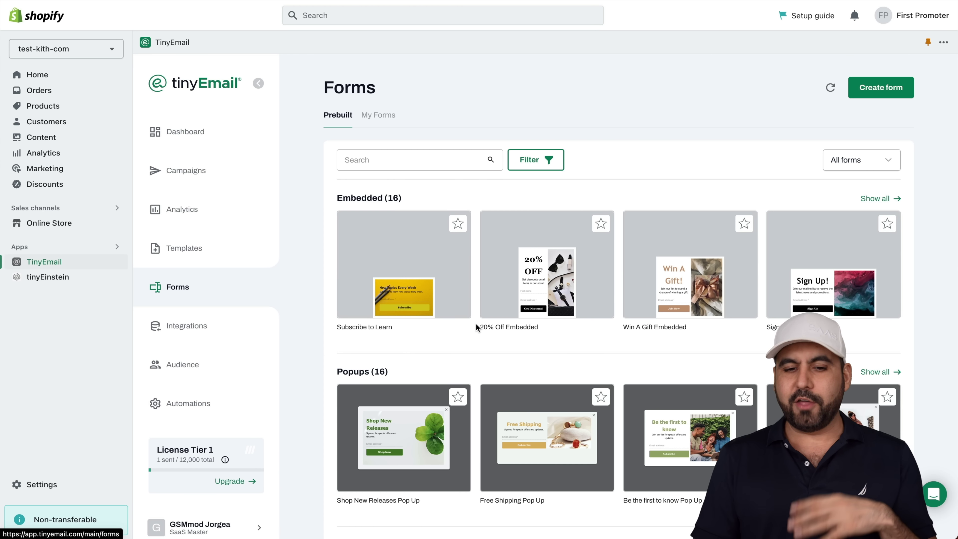
# - Preview the 20% Off Embedded form in mobile and desktop views, then close it
pyautogui.moveTo(524, 328)
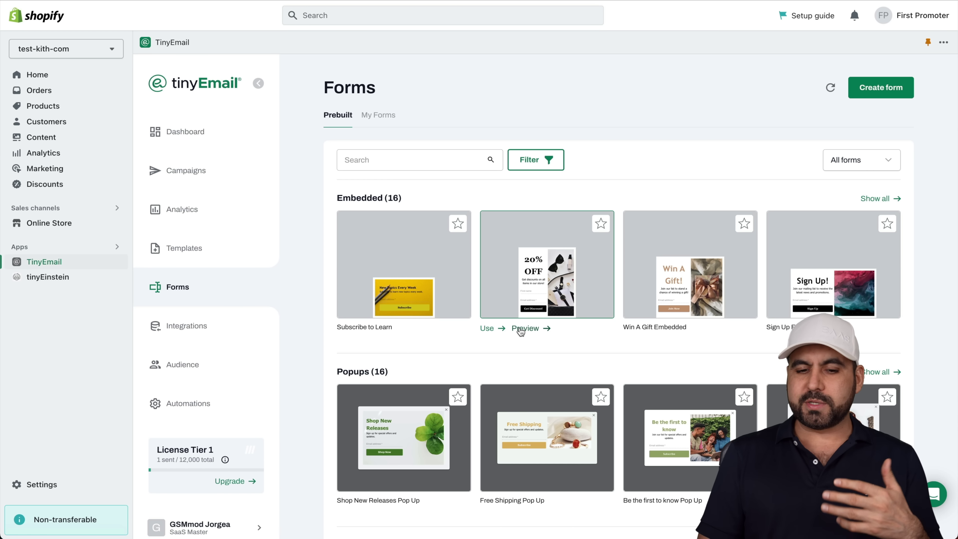
pyautogui.click(532, 329)
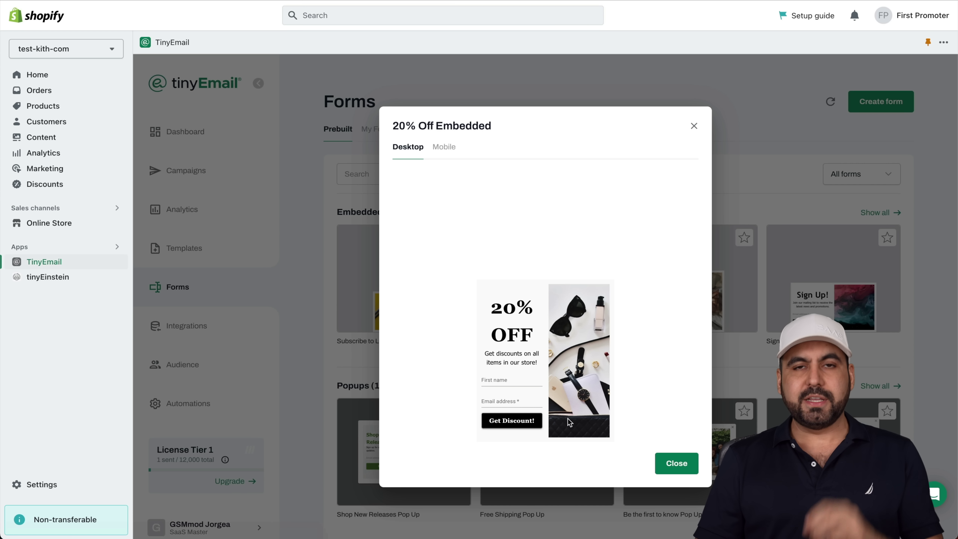
pyautogui.click(438, 149)
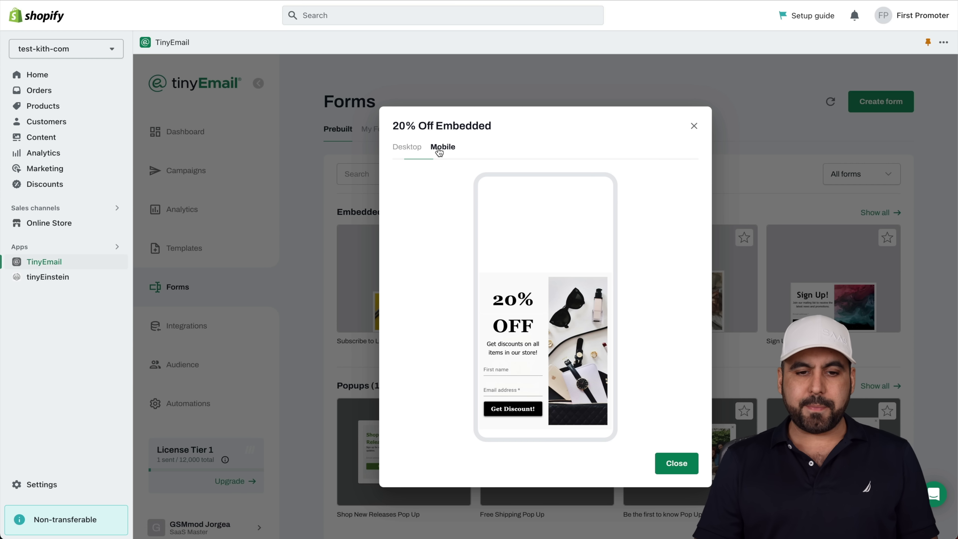
pyautogui.click(407, 147)
pyautogui.click(677, 464)
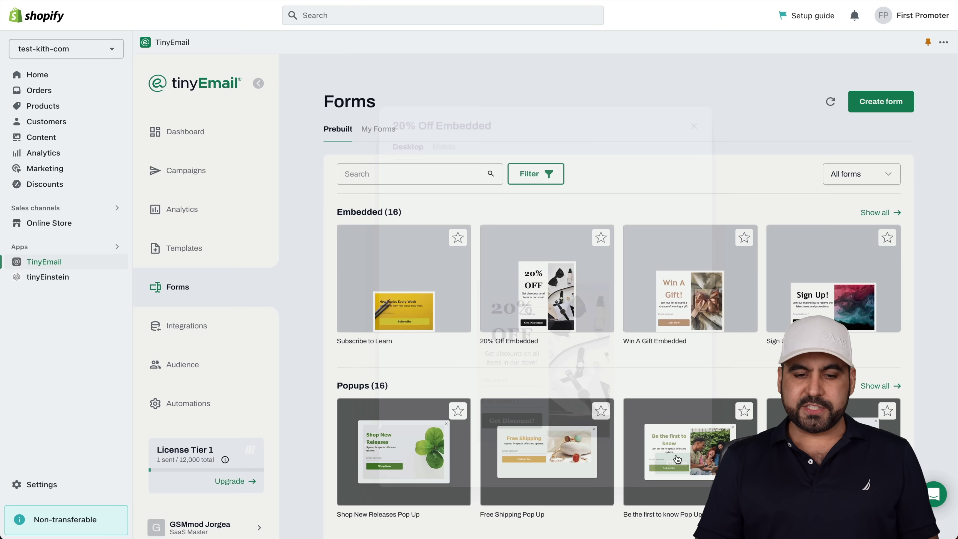
# - Create a form named 'test' from 20% Off Embedded that adds subscribers to the 'new' list
pyautogui.click(492, 345)
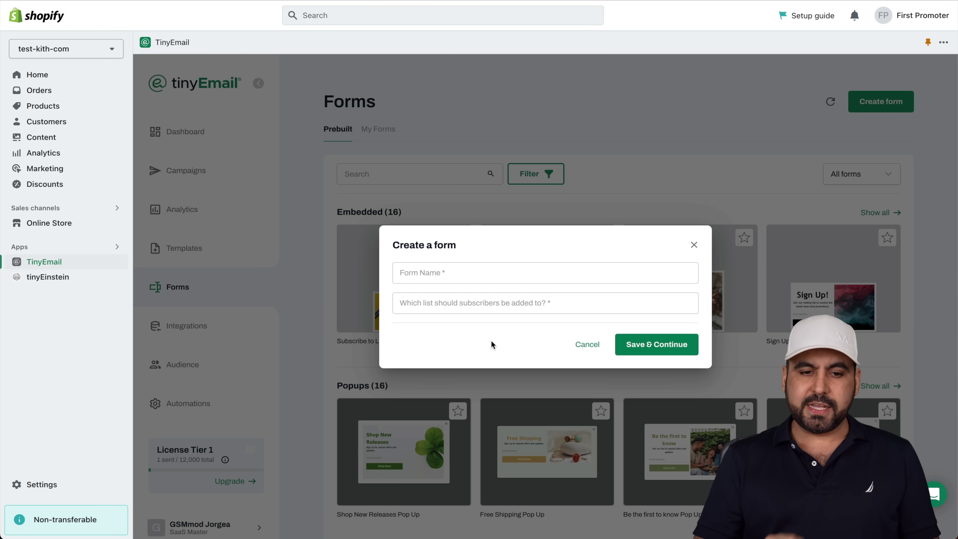
pyautogui.click(451, 267)
pyautogui.write('test')
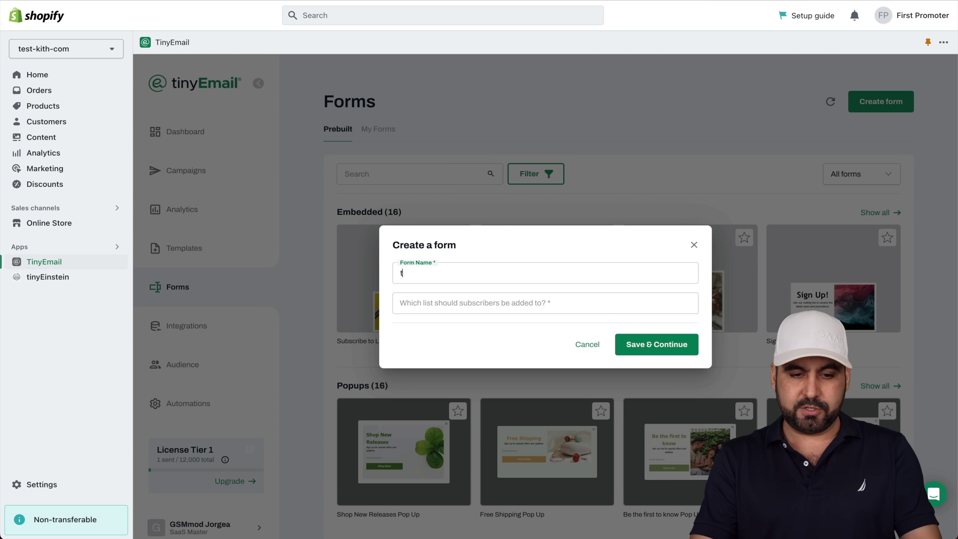
pyautogui.click(453, 294)
pyautogui.write('te')
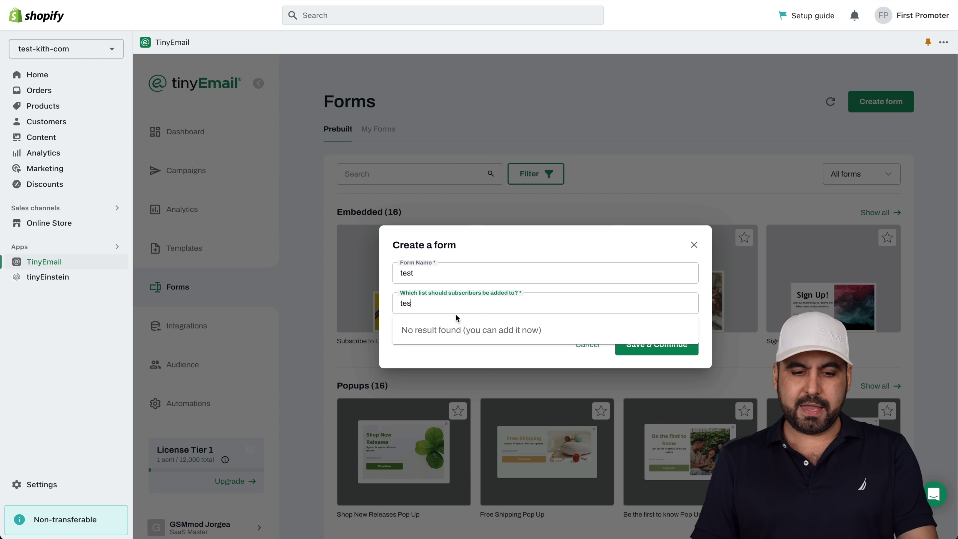
pyautogui.write('s')
pyautogui.press('BackSpace')
pyautogui.press('BackSpace')
pyautogui.press('BackSpace')
pyautogui.click(457, 313)
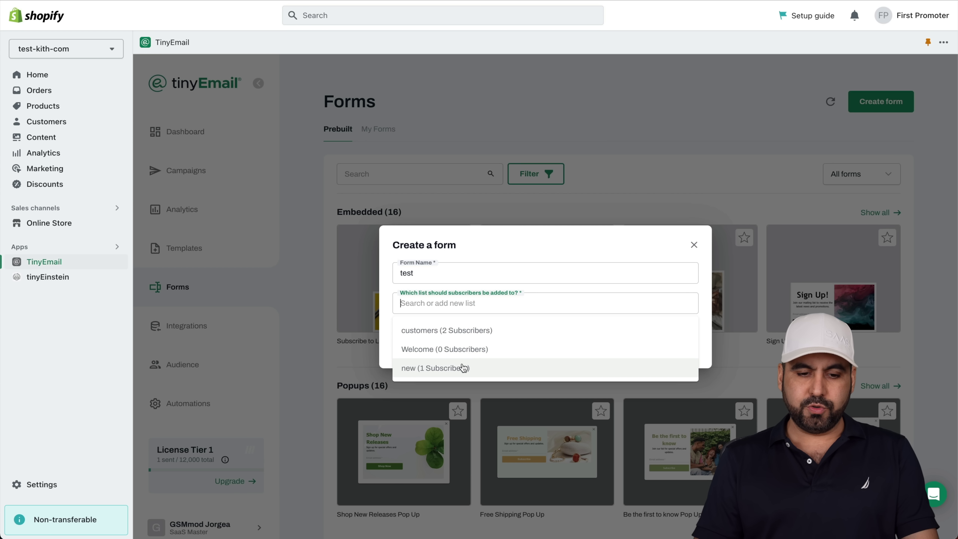
pyautogui.click(463, 367)
pyautogui.click(638, 348)
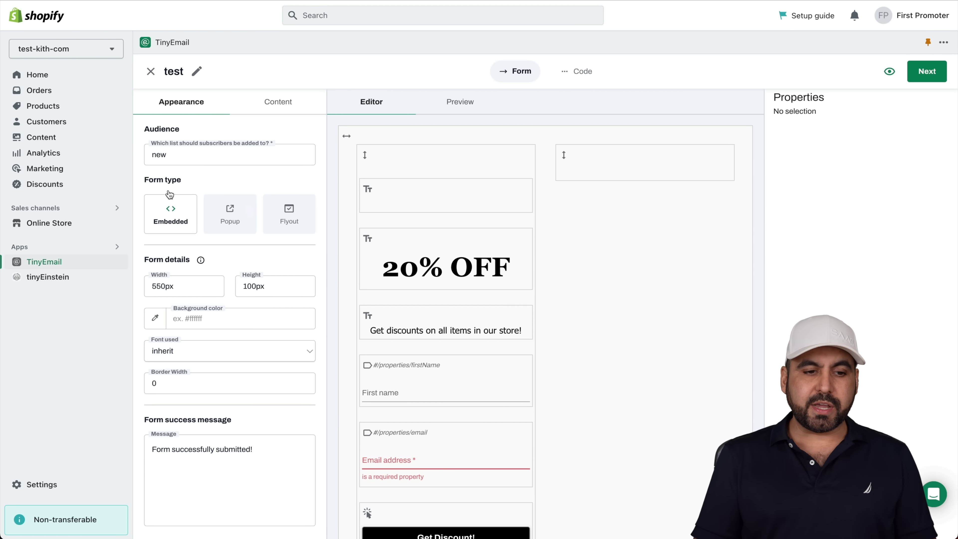
# - Make the test form a Popup with the 'Show based on rules' trigger and reach its Code step
pyautogui.click(245, 215)
pyautogui.click(289, 216)
pyautogui.click(227, 256)
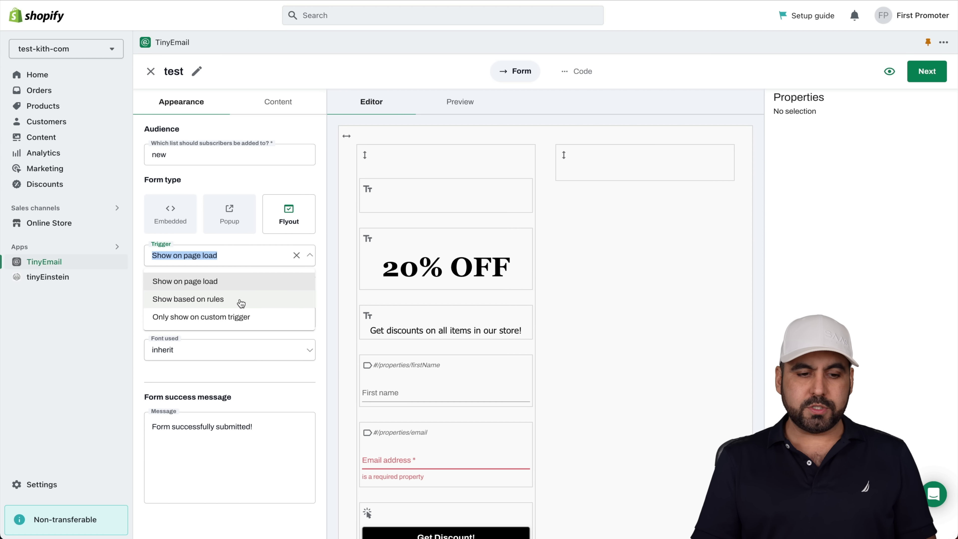
pyautogui.click(241, 304)
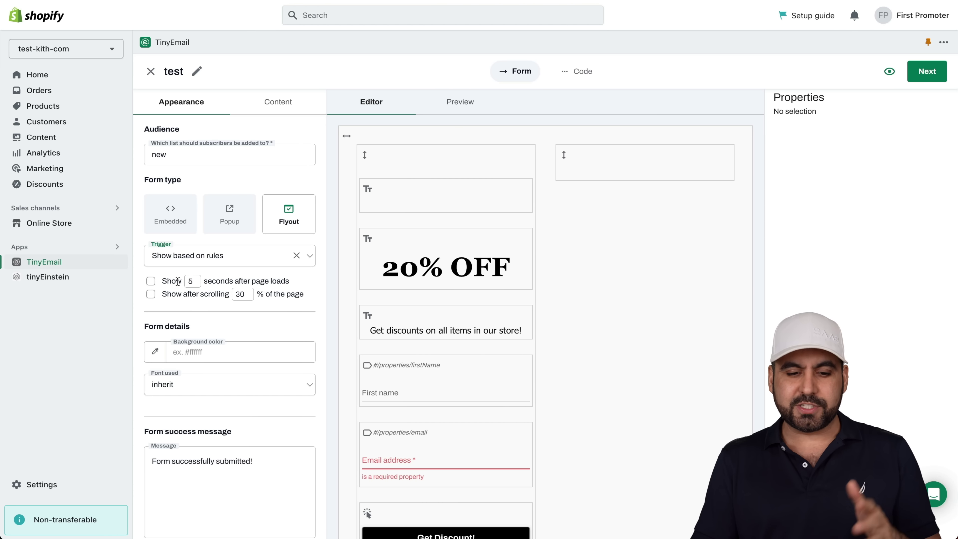
pyautogui.click(230, 215)
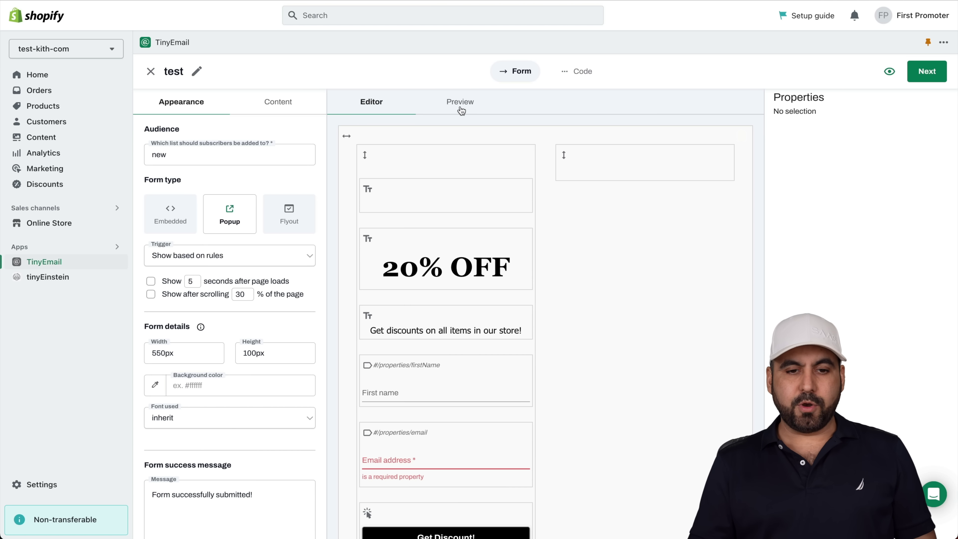
pyautogui.click(932, 74)
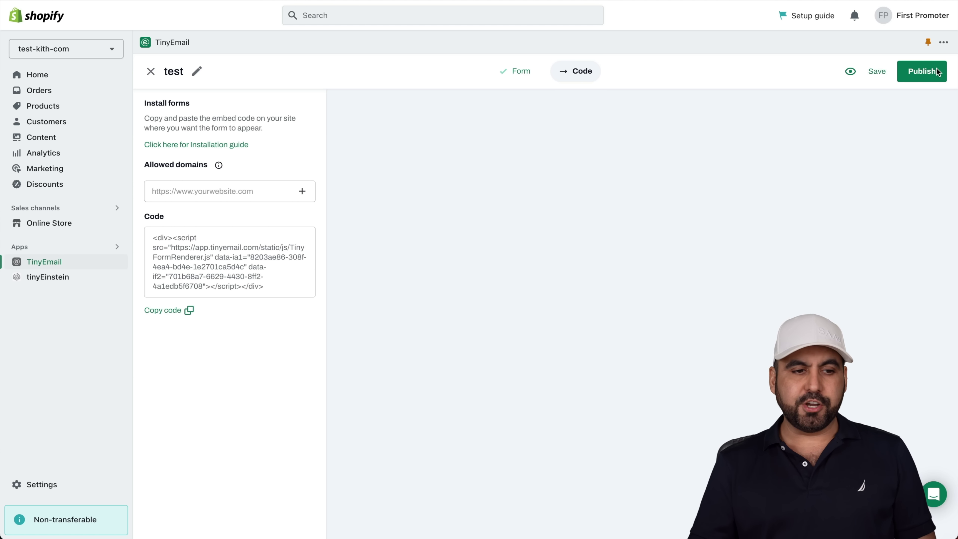
# - Close the form builder and choose No thanks to quit the test form unsaved
pyautogui.click(150, 72)
pyautogui.click(623, 329)
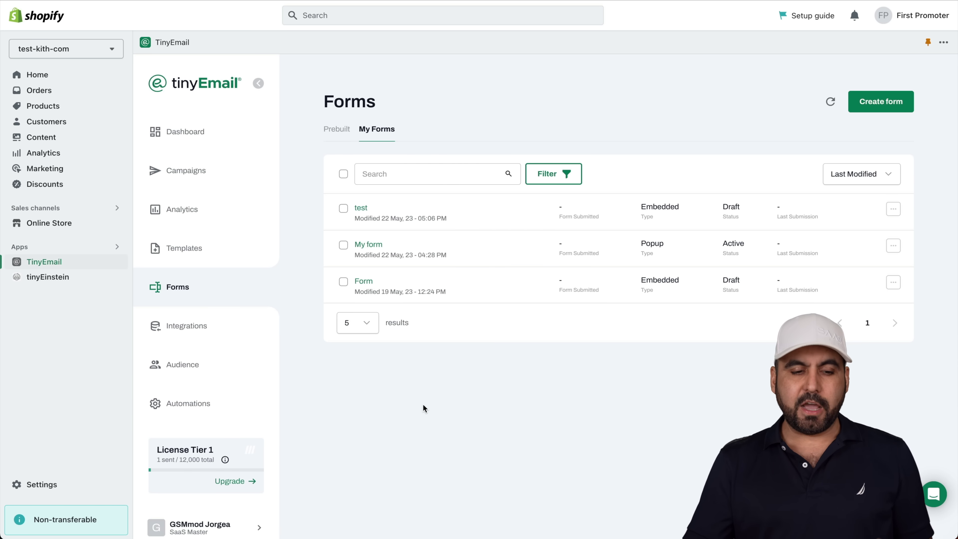
# - Go to Campaigns to list the two completed campaigns and one draft
pyautogui.click(215, 183)
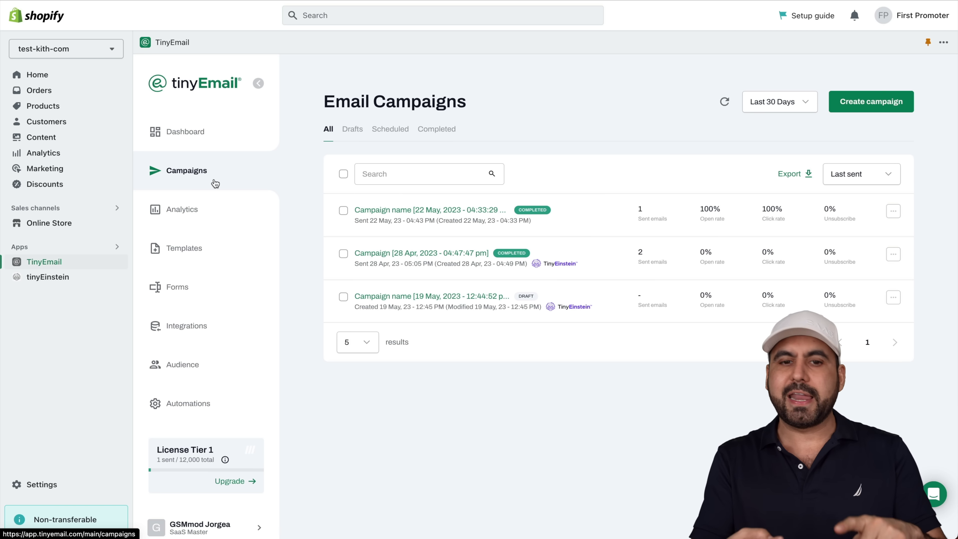
# - Create an email campaign with subject and preview text 'test', saving its details and sender
pyautogui.click(895, 109)
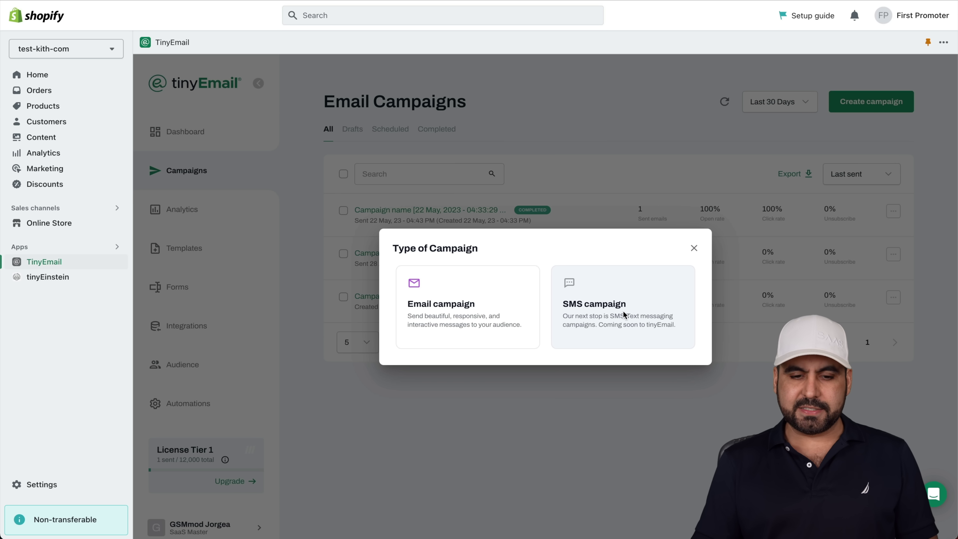
pyautogui.click(465, 313)
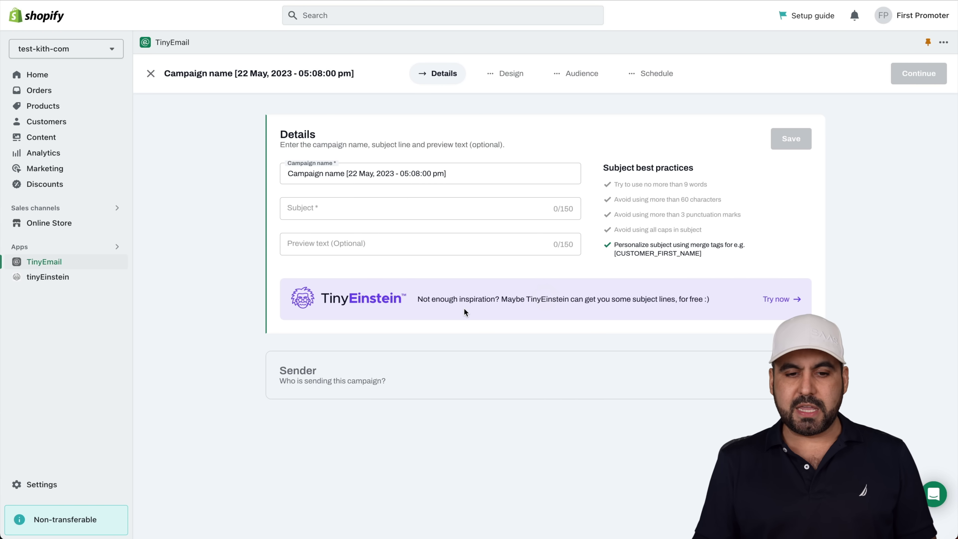
pyautogui.click(315, 213)
pyautogui.write('test')
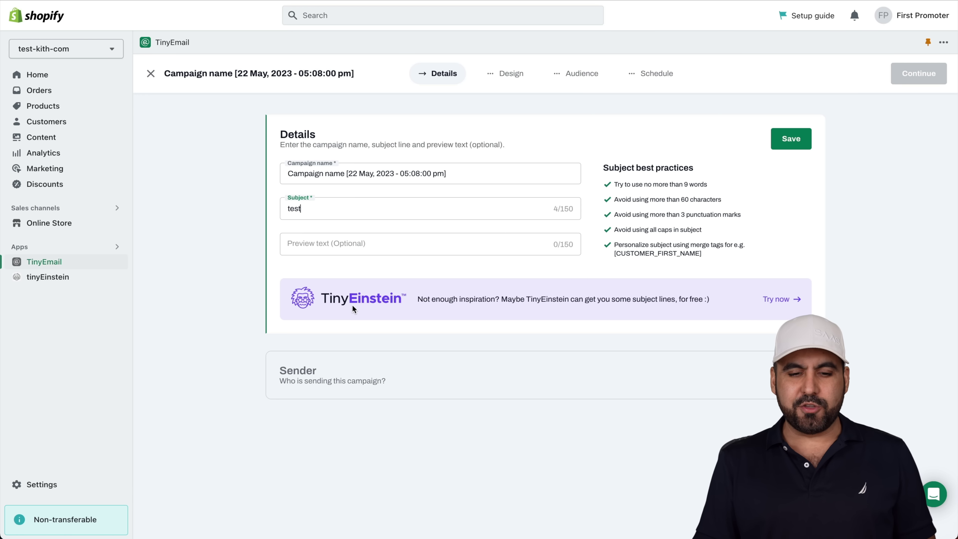
pyautogui.click(357, 247)
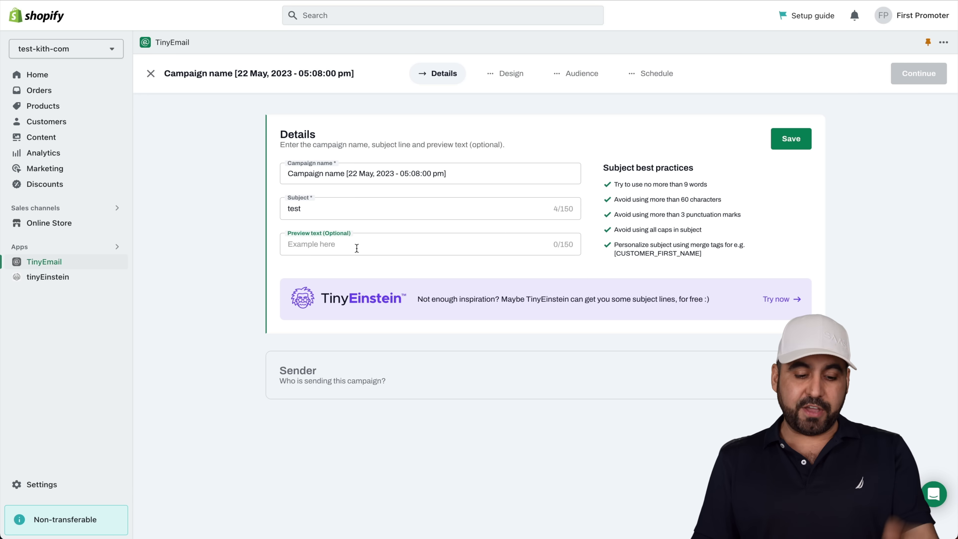
pyautogui.write('test')
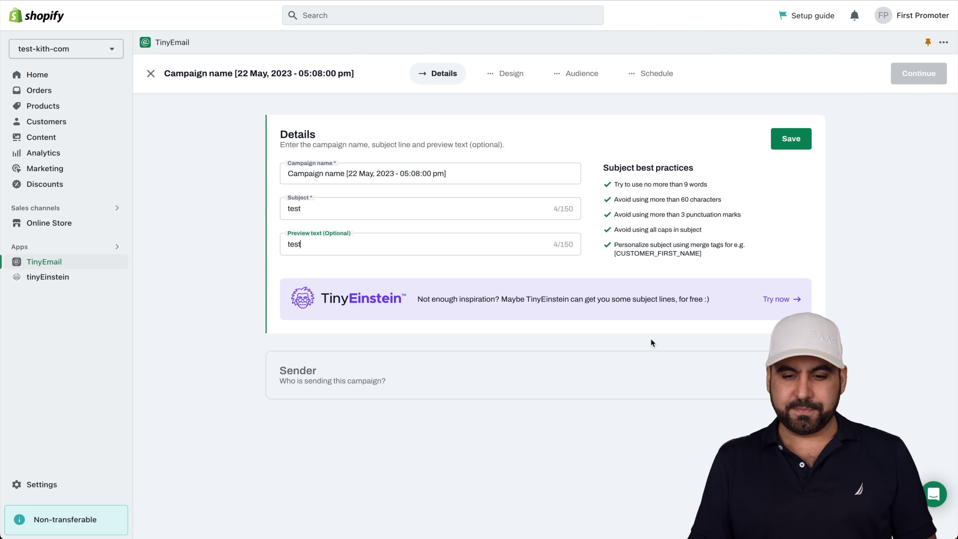
pyautogui.click(791, 146)
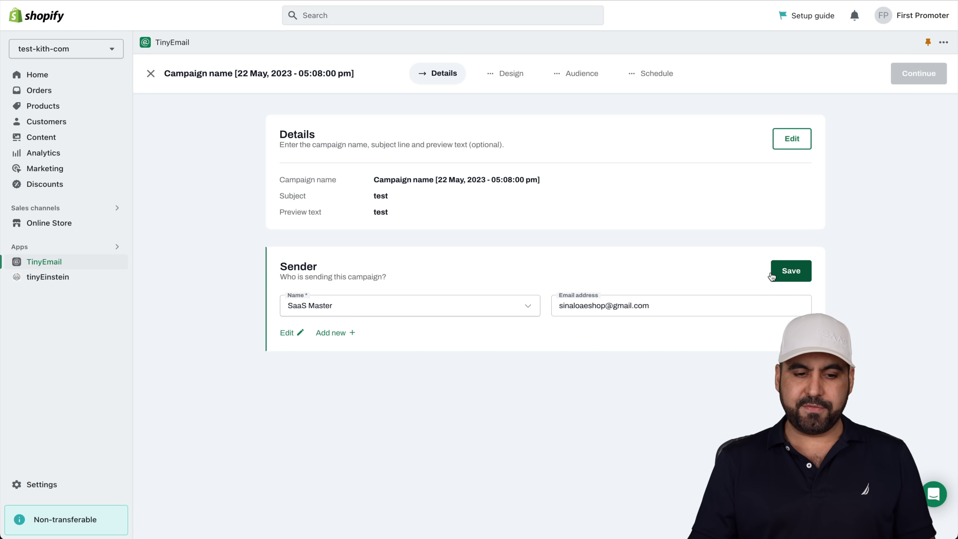
pyautogui.click(786, 273)
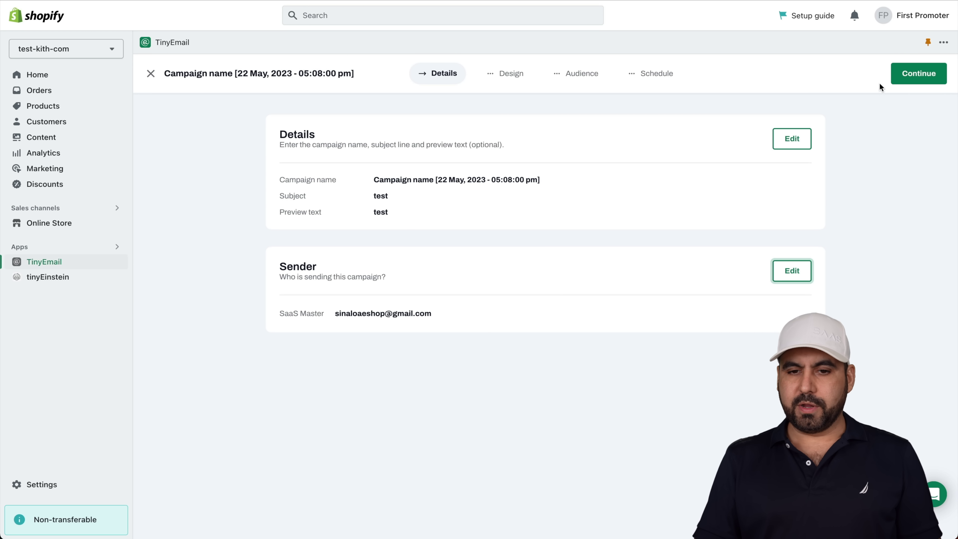
pyautogui.click(901, 78)
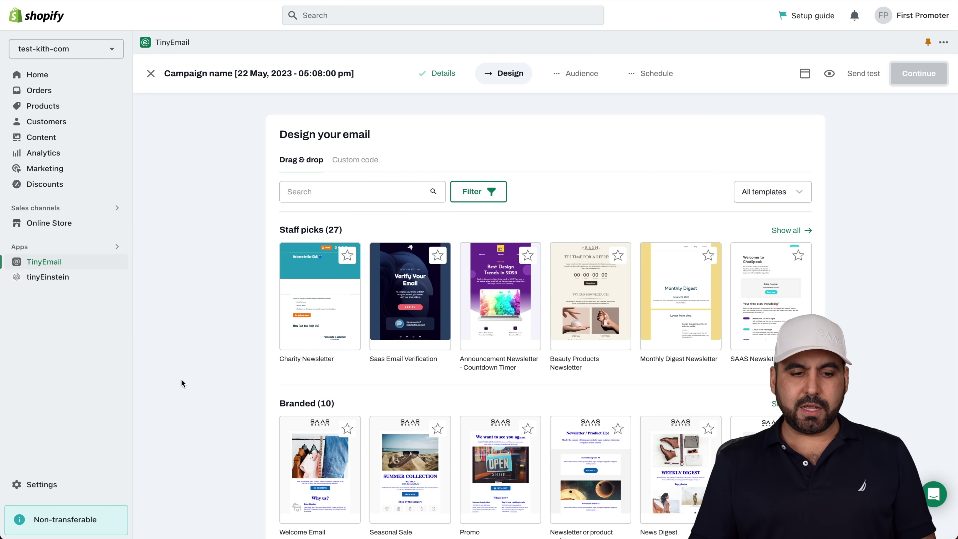
# - Load the Branded Seasonal Sale template into the campaign's email design
pyautogui.scroll(-2, 207, 349)
pyautogui.scroll(-4, 207, 346)
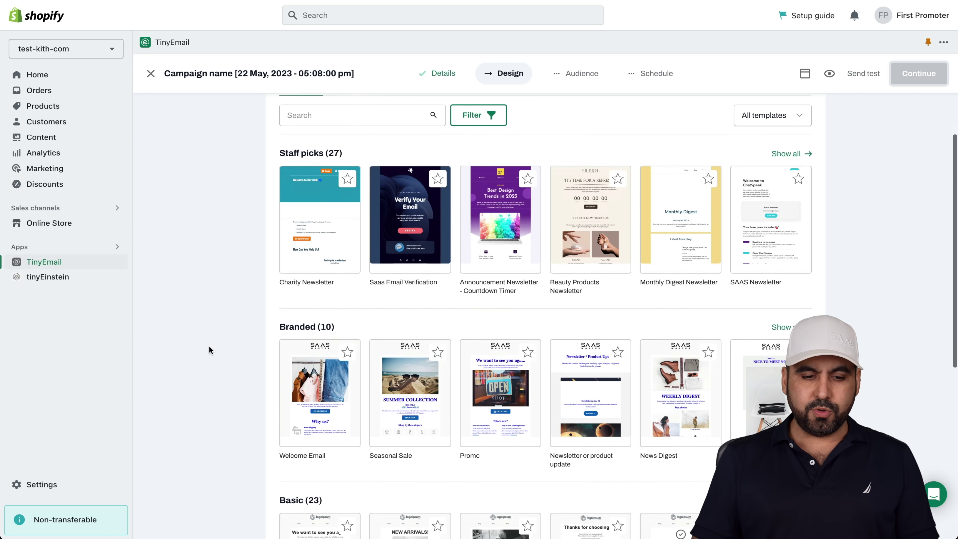
pyautogui.moveTo(398, 304)
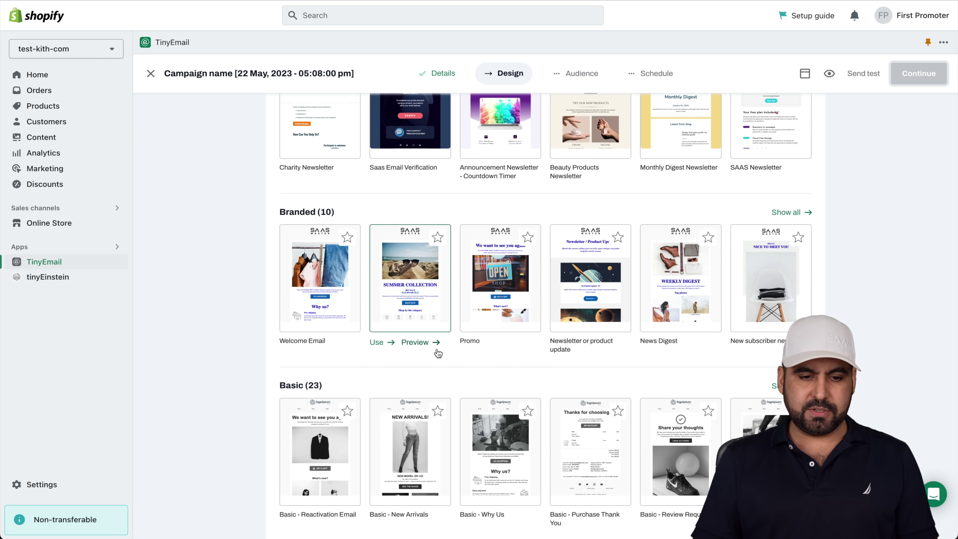
pyautogui.moveTo(303, 291)
pyautogui.moveTo(407, 268)
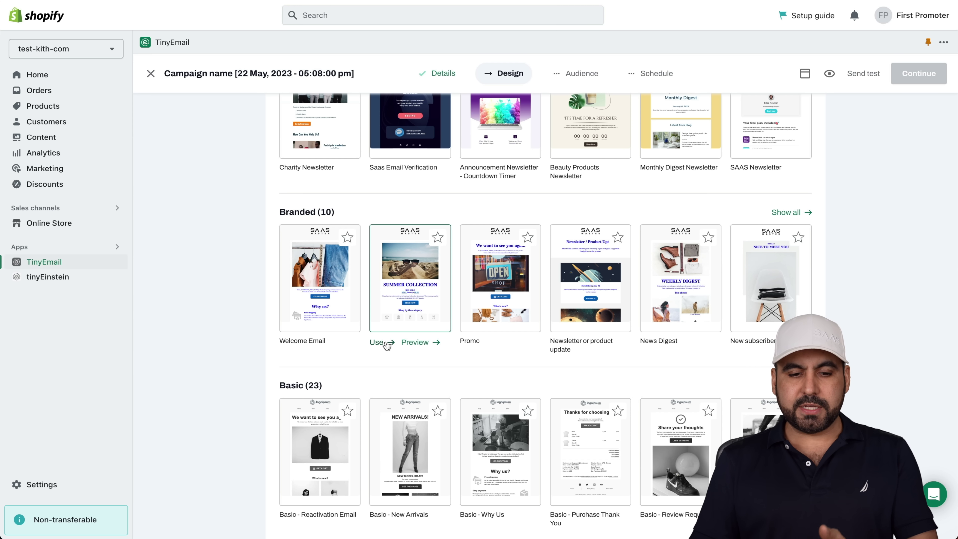
pyautogui.click(377, 342)
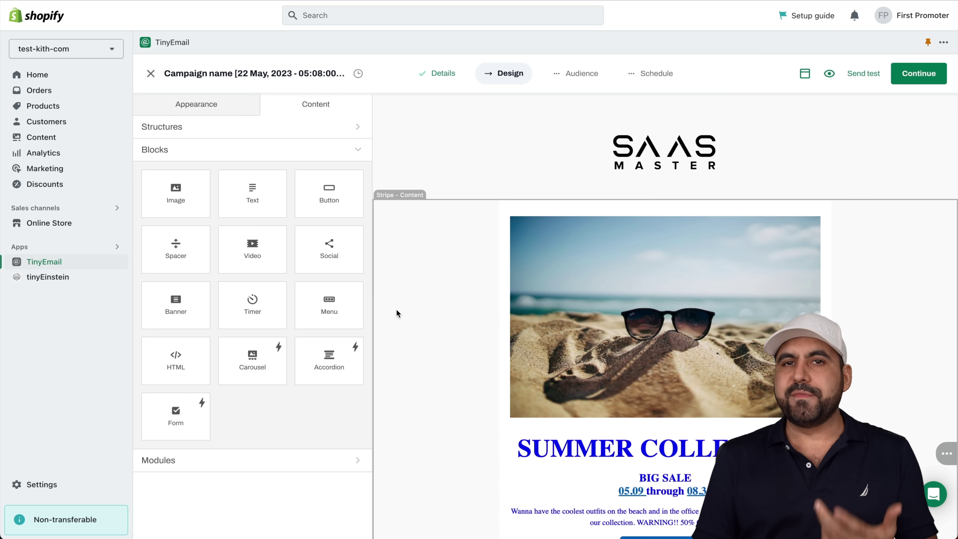
# - Select the beach photo, then the heading's word SUMMER for editing in the email preview
pyautogui.scroll(-2, 565, 262)
pyautogui.click(565, 262)
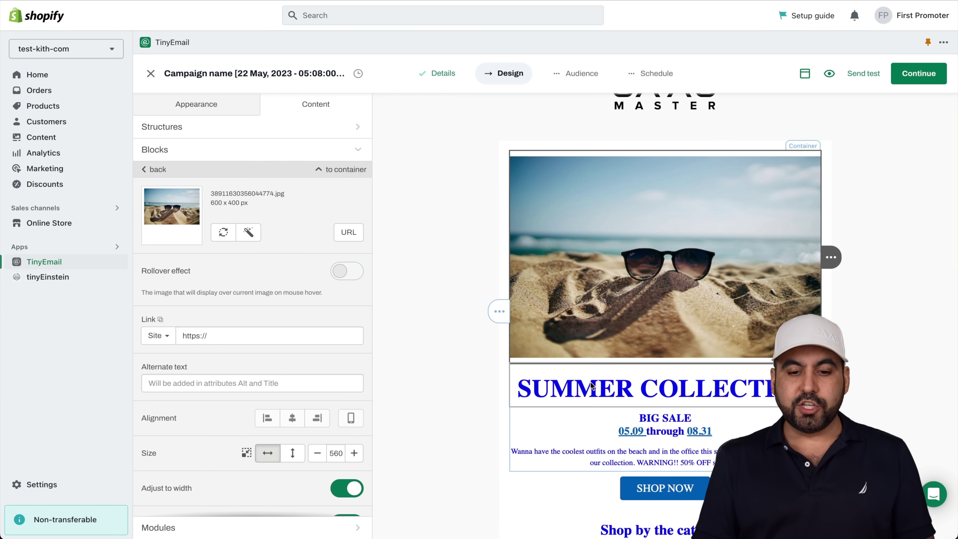
pyautogui.click(597, 397)
pyautogui.doubleClick(597, 397)
pyautogui.click(642, 395)
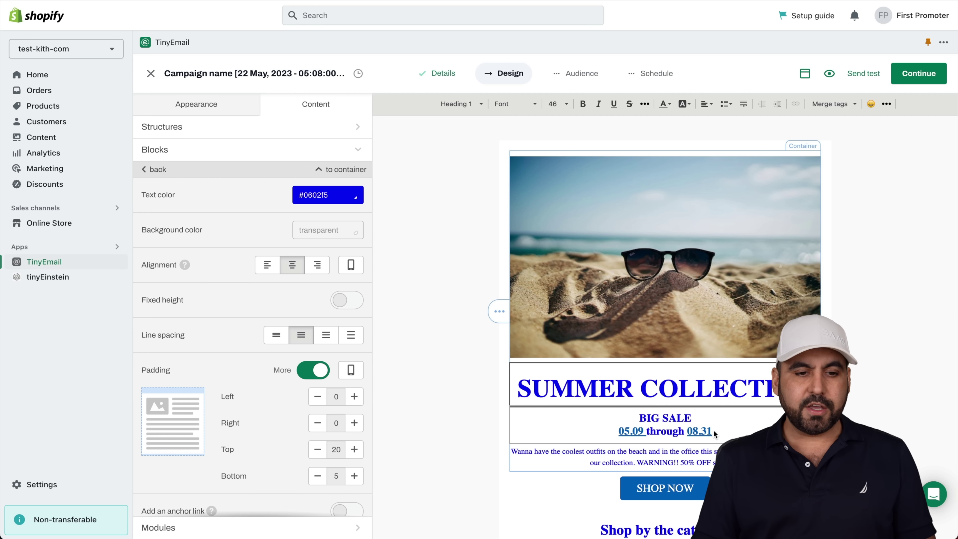
# - Review the email's general appearance and mobile formatting settings
pyautogui.click(184, 111)
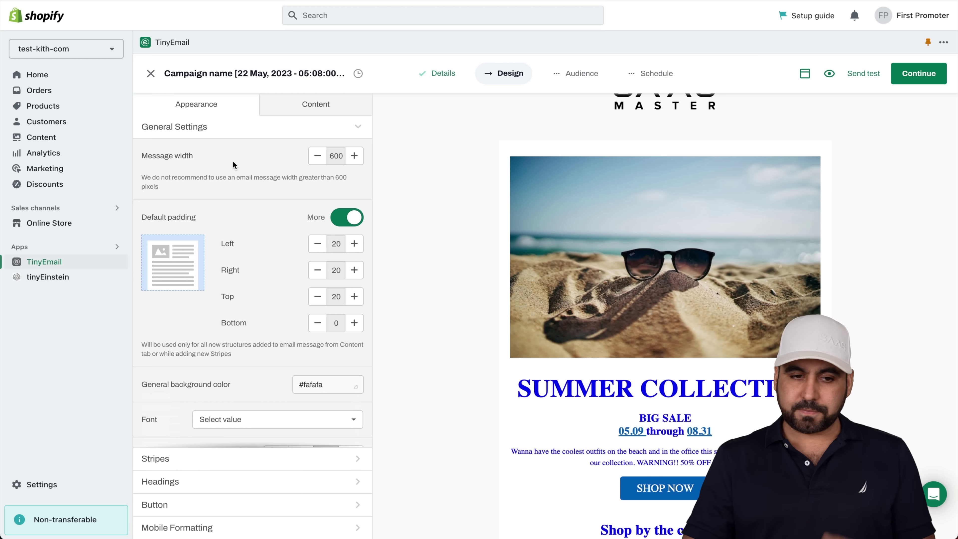
pyautogui.scroll(-4, 219, 275)
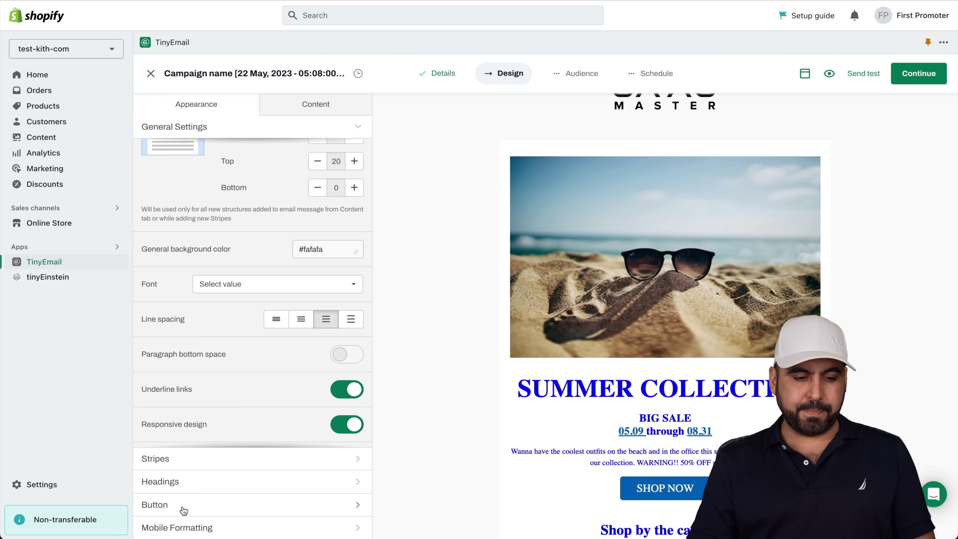
pyautogui.click(216, 526)
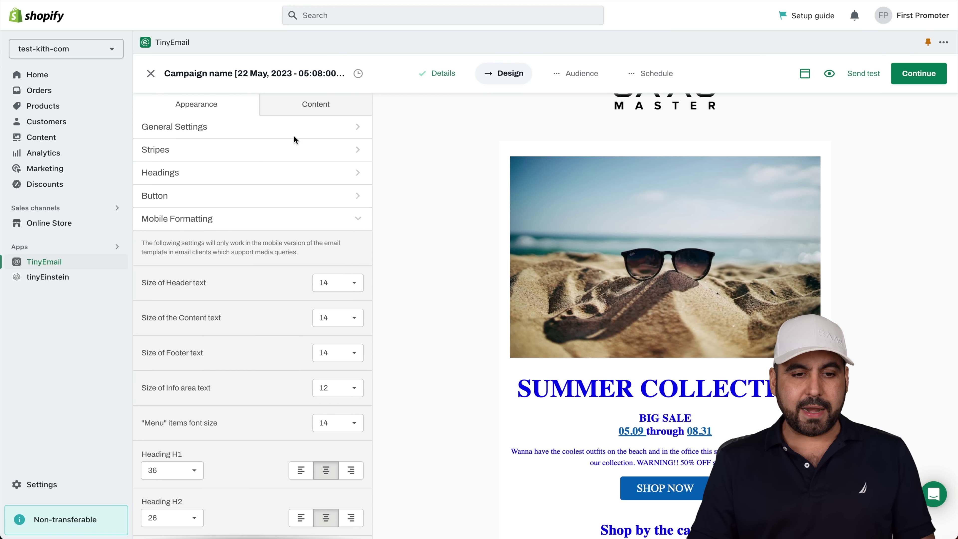
# - Inspect the beach hero image's Image settings via Content > Blocks, then continue to Audience
pyautogui.click(321, 109)
pyautogui.click(287, 149)
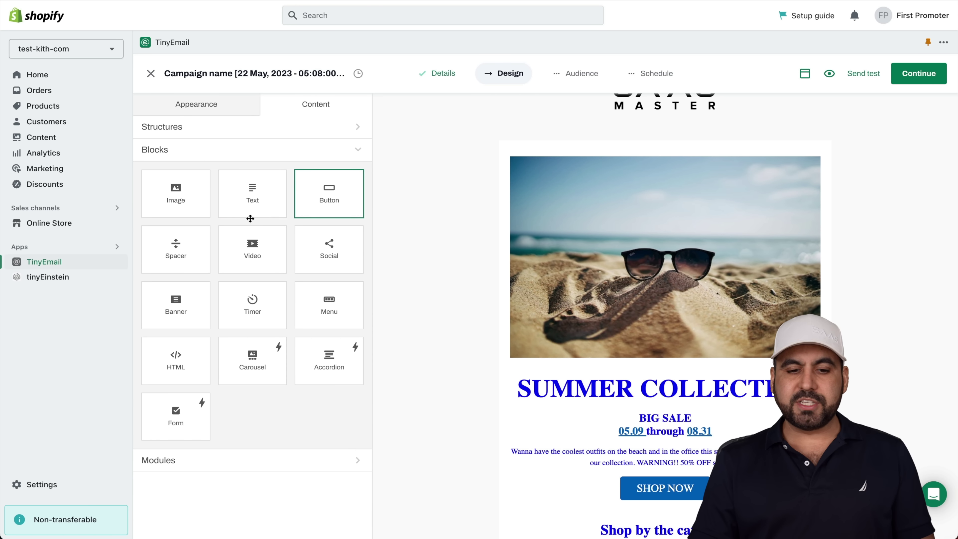
pyautogui.click(593, 282)
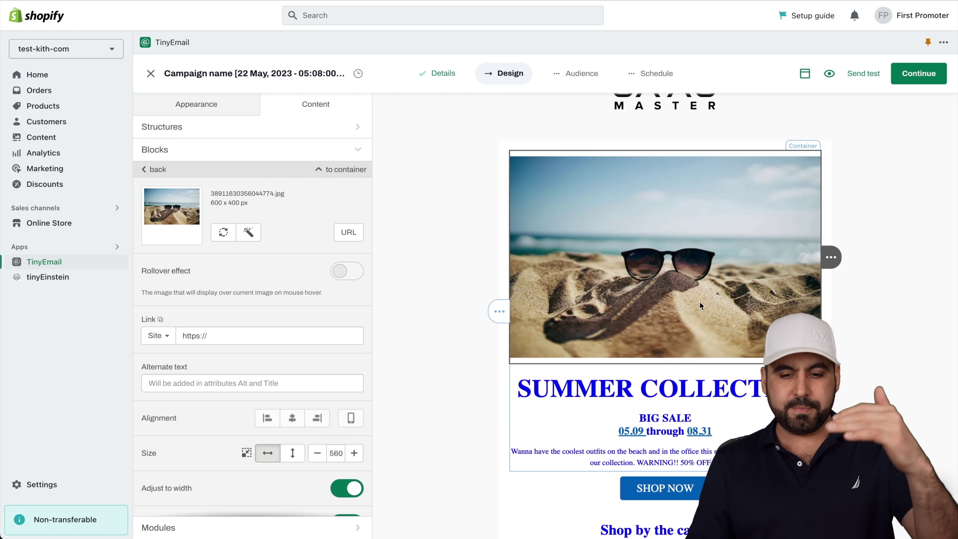
pyautogui.scroll(-15, 700, 302)
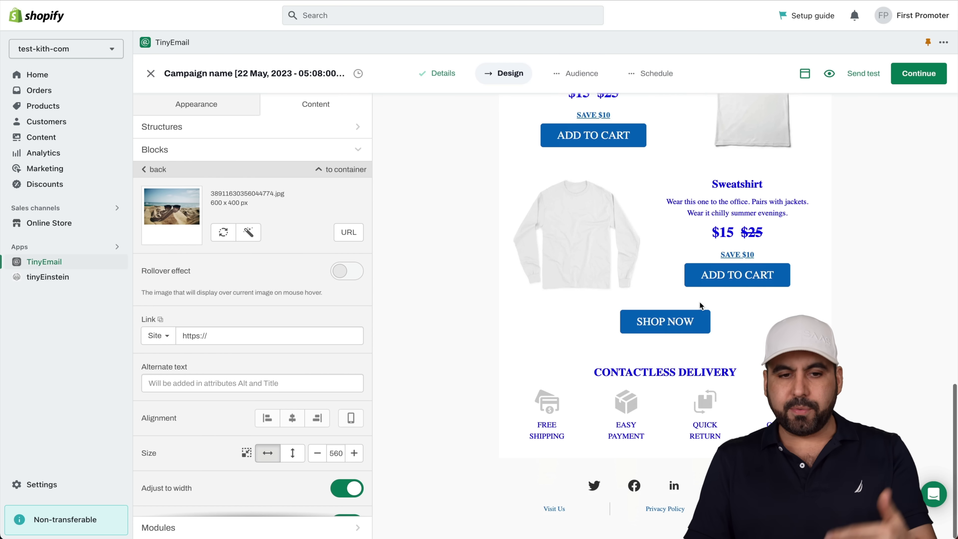
pyautogui.scroll(12, 700, 303)
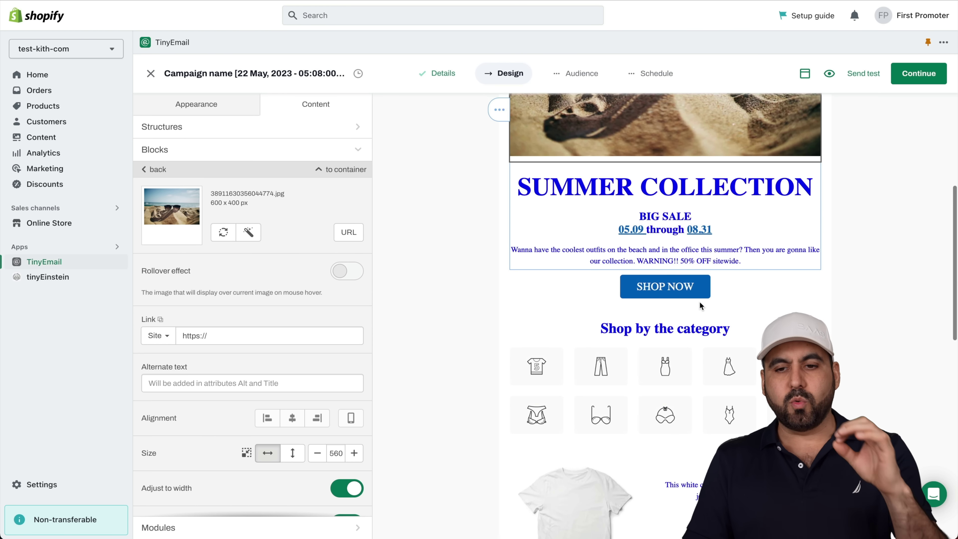
pyautogui.scroll(3, 700, 302)
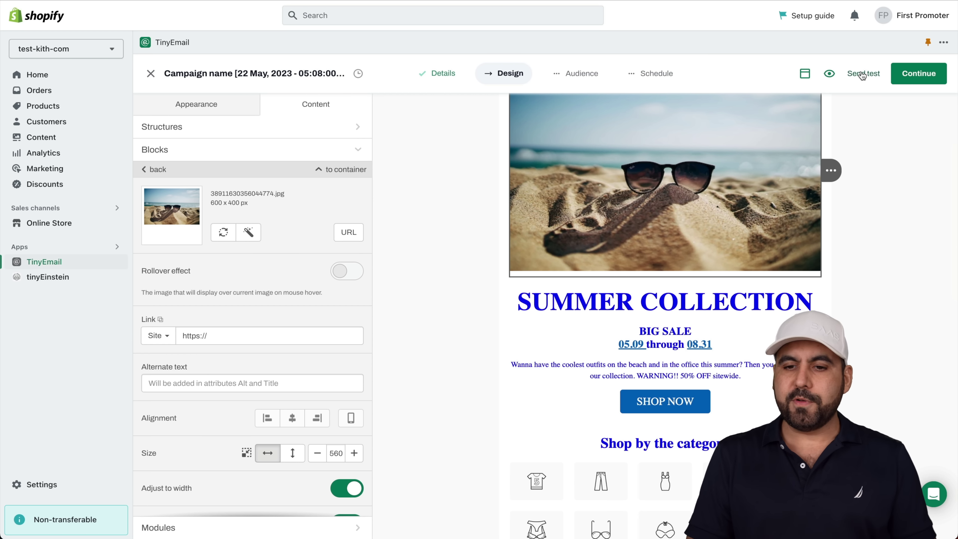
pyautogui.click(919, 77)
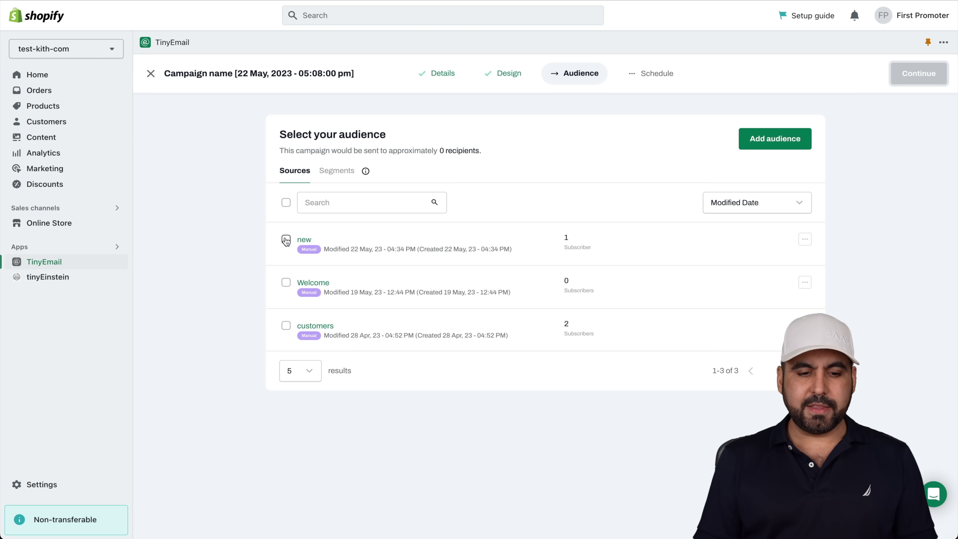
# - Target the 'new' audience list (1 recipient) and continue to the Schedule step
pyautogui.click(286, 239)
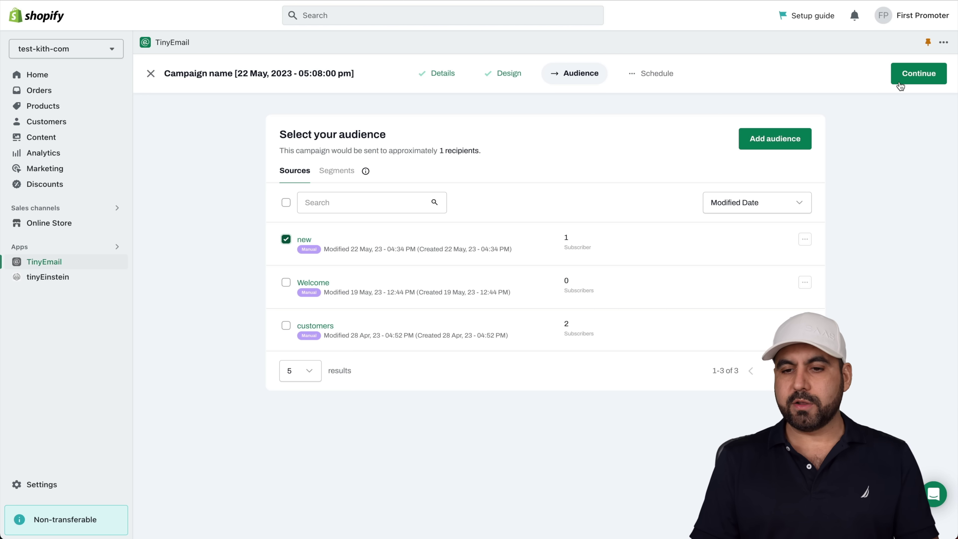
pyautogui.click(908, 76)
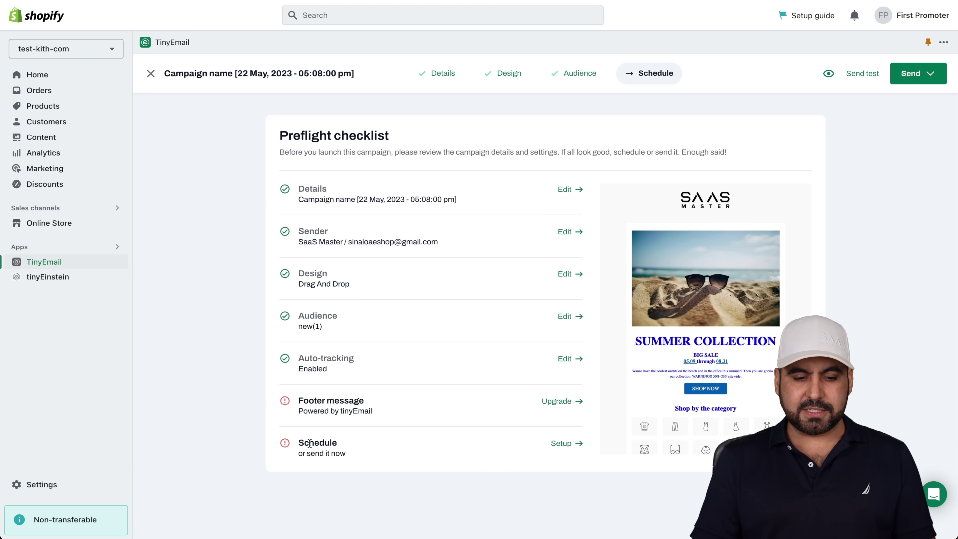
# - Look at the Schedule setup and Send options without sending, then quit the campaign
pyautogui.click(568, 445)
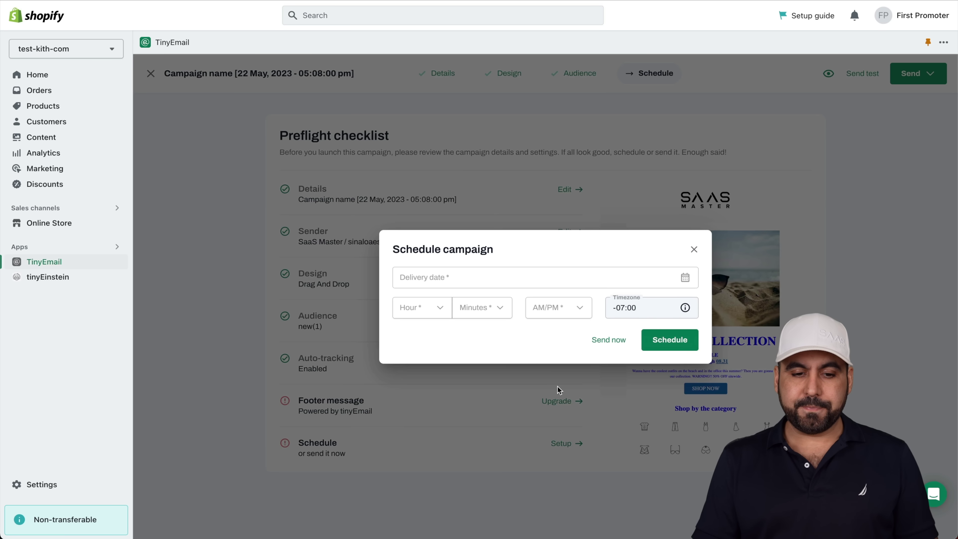
pyautogui.click(693, 249)
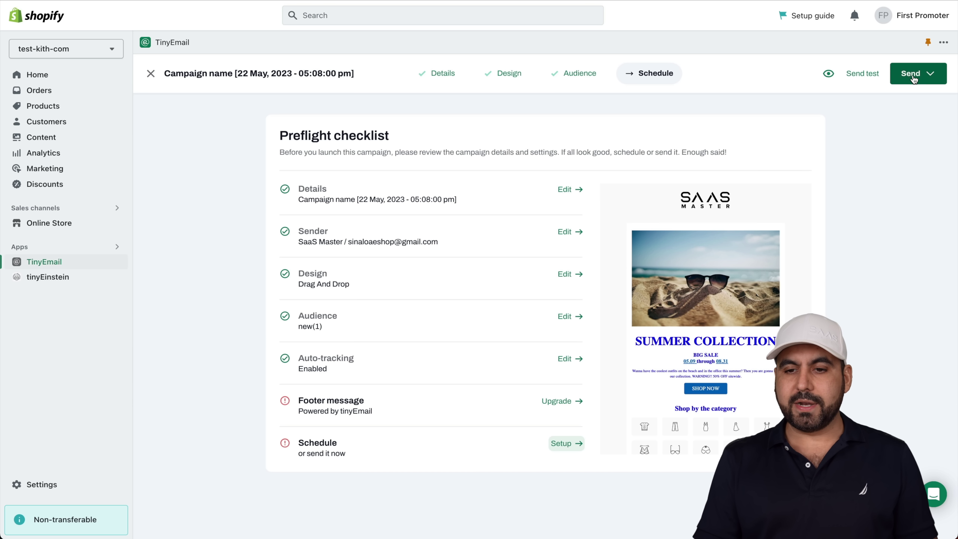
pyautogui.click(926, 74)
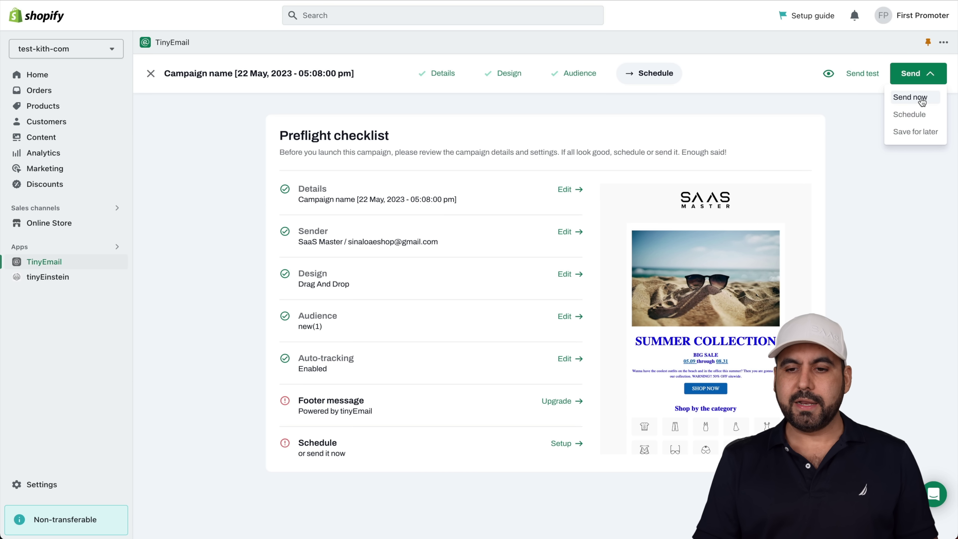
pyautogui.click(917, 132)
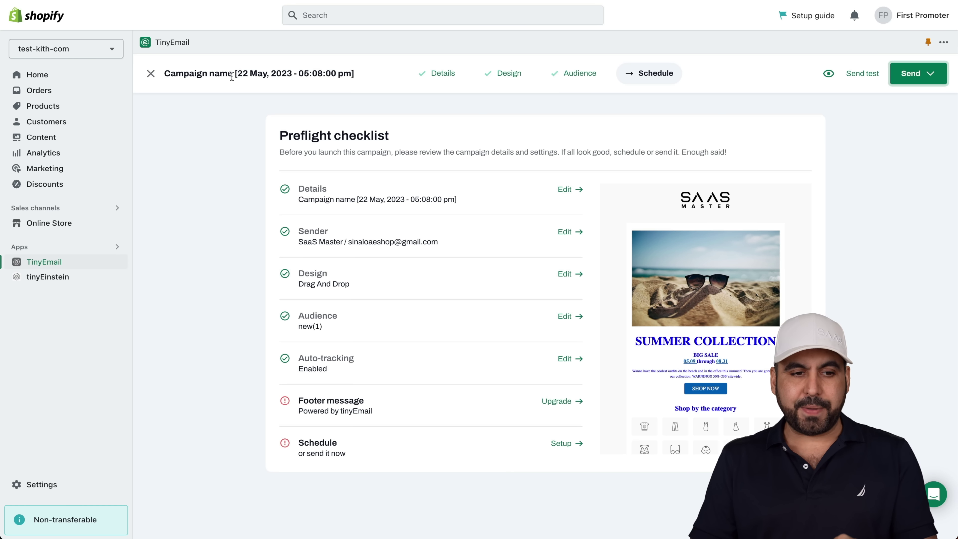
pyautogui.click(150, 73)
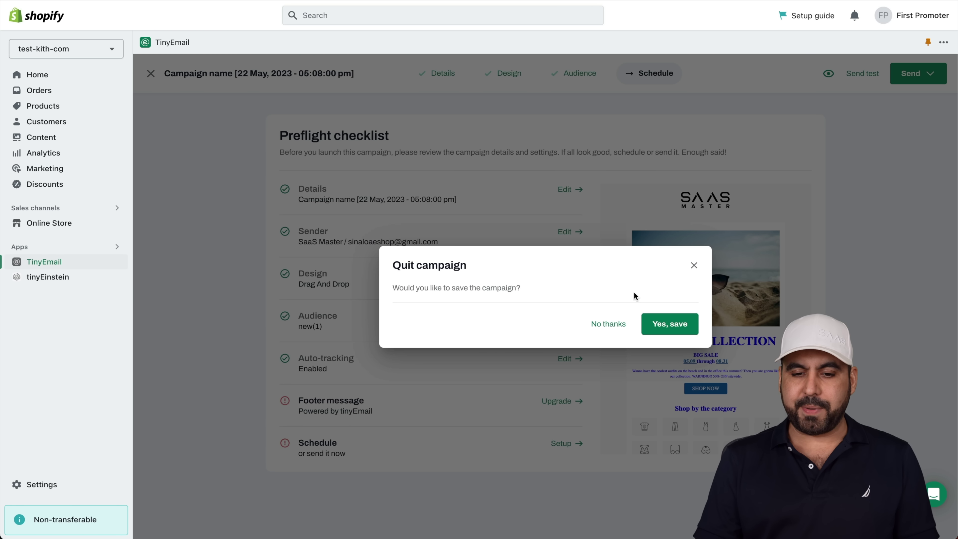
# - Discard the campaign without saving and review the Dashboard's deliverability, engagement and audience charts
pyautogui.click(625, 325)
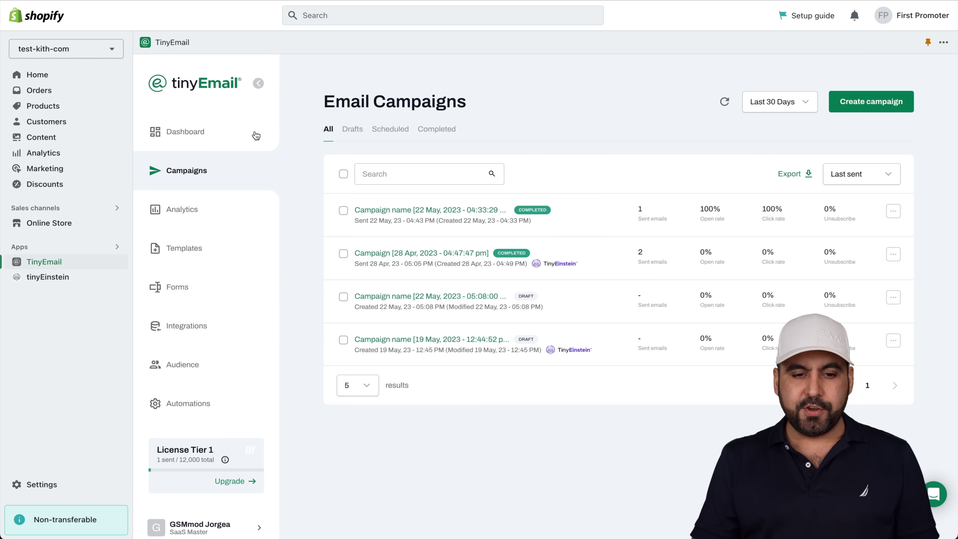
pyautogui.click(204, 139)
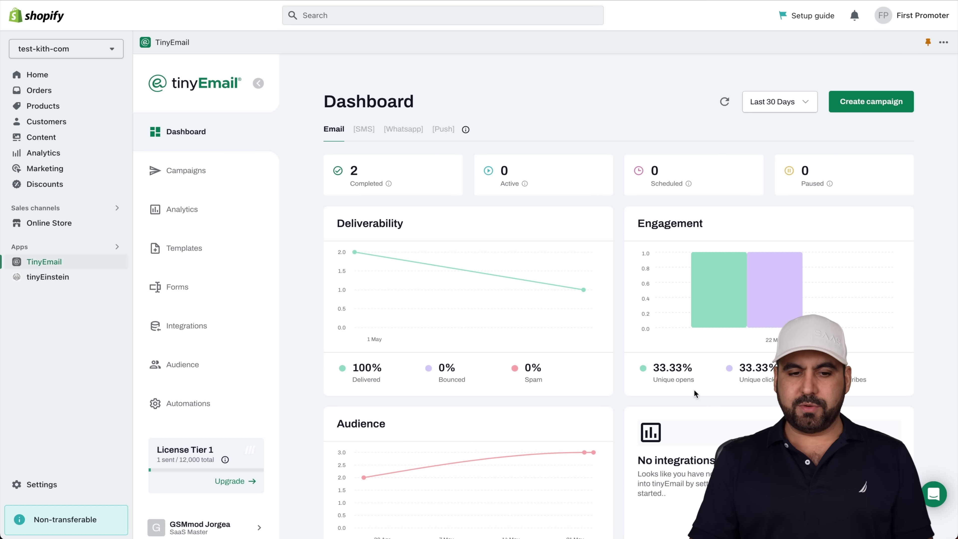
pyautogui.scroll(-2, 593, 410)
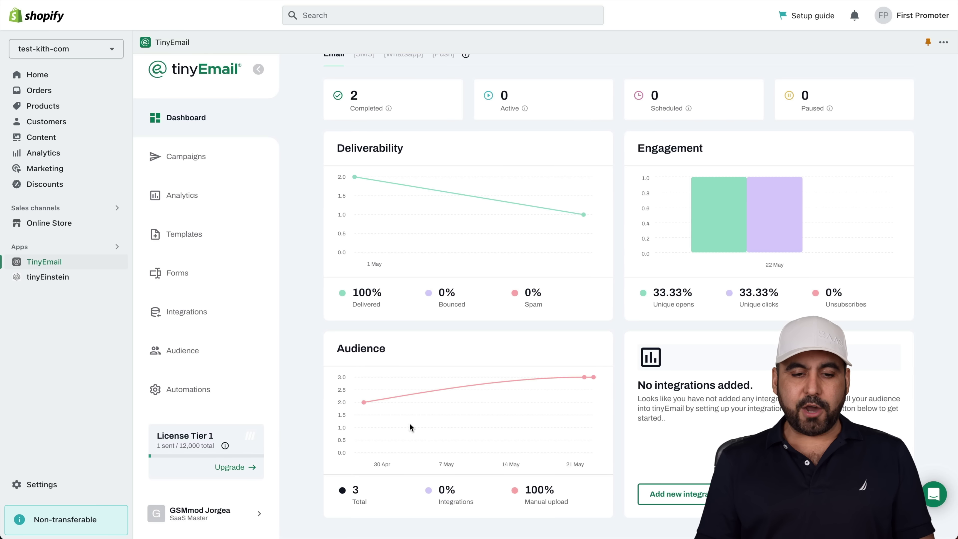
pyautogui.scroll(2, 454, 346)
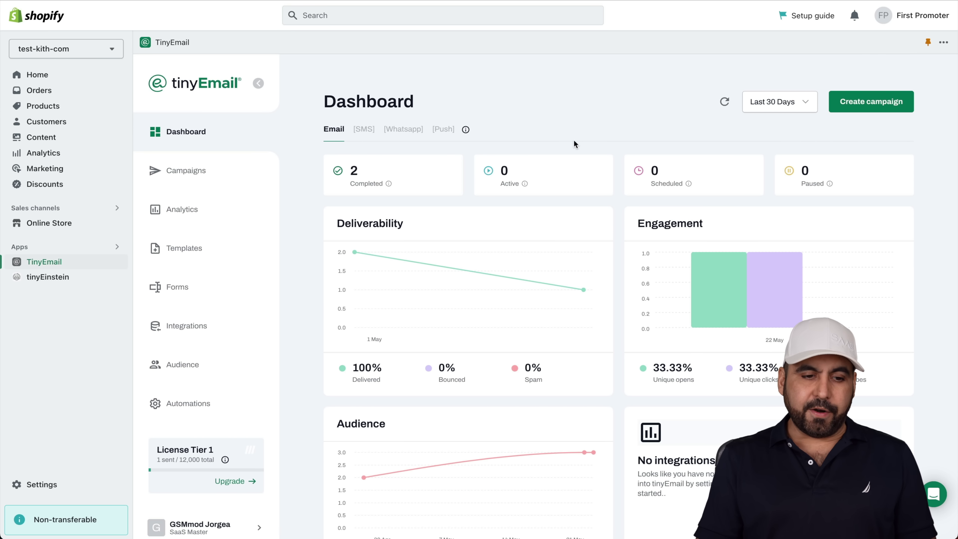
pyautogui.scroll(-1, 472, 200)
pyautogui.click(208, 331)
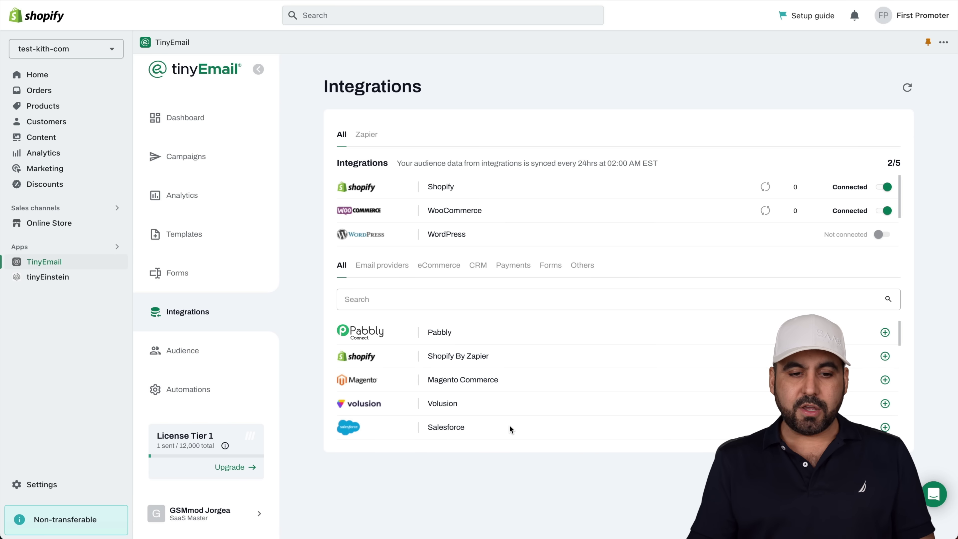
# - Filter integrations by Email providers, CRM, Payments, Forms and Others, then open Audience
pyautogui.click(393, 267)
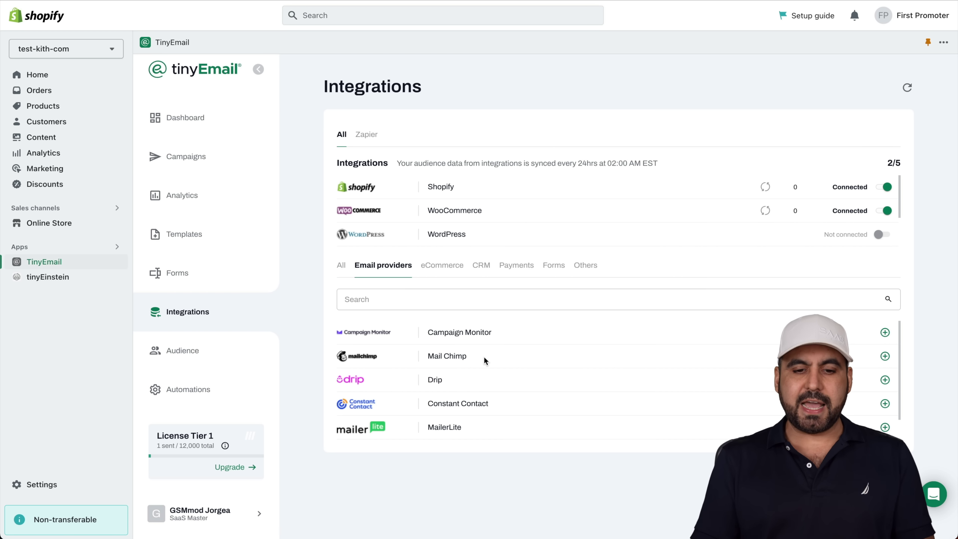
pyautogui.click(489, 262)
pyautogui.click(524, 271)
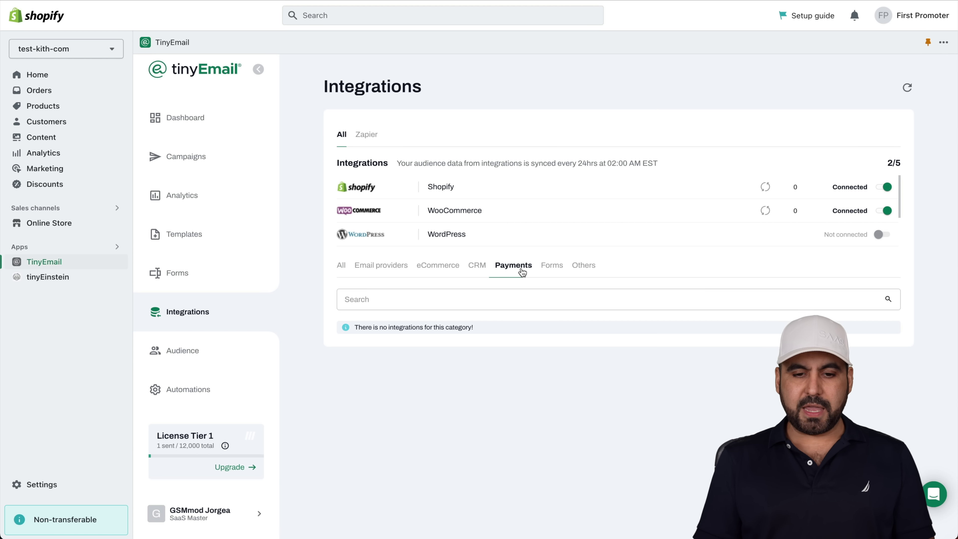
pyautogui.click(547, 271)
pyautogui.click(590, 270)
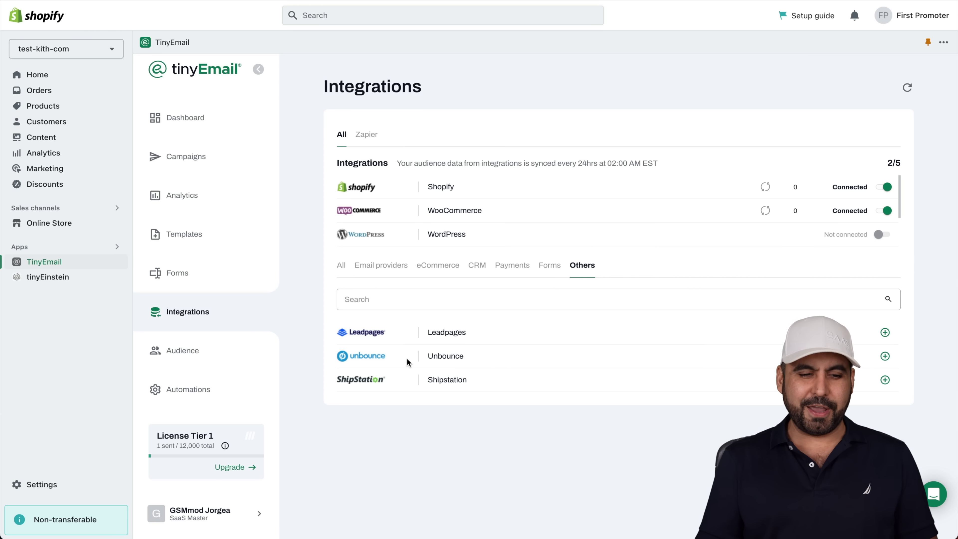
pyautogui.click(215, 355)
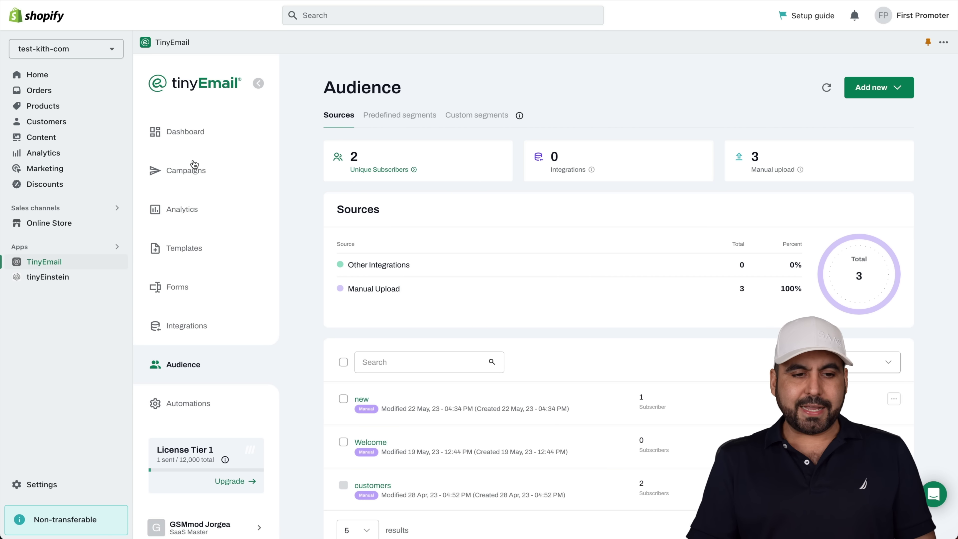
# - Return to the Dashboard showing 2 completed campaigns and 33.33% unique opens
pyautogui.click(190, 139)
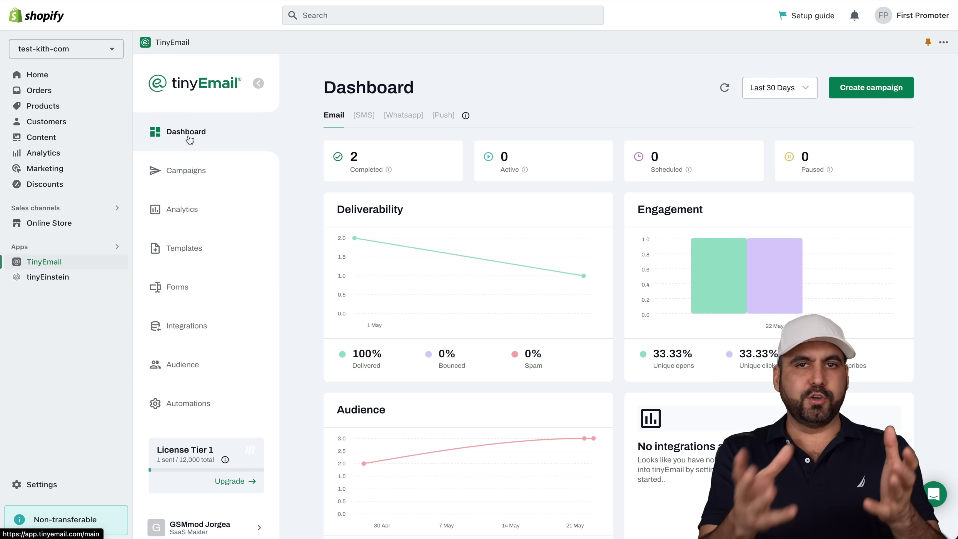